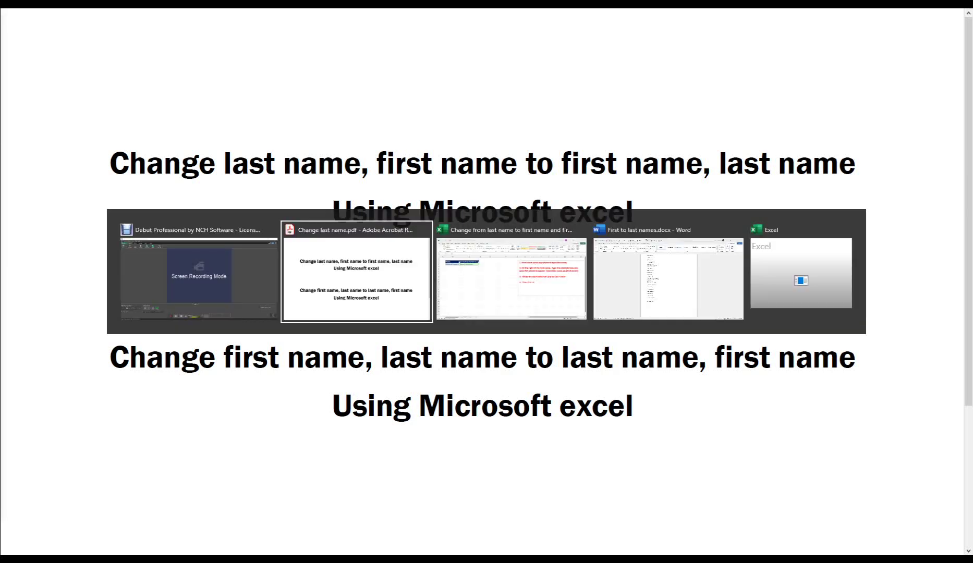
In the Word document, compare the First Last list on page 1 with the Last, First list on page 2.
key(alt+Tab)
key(alt+Tab)
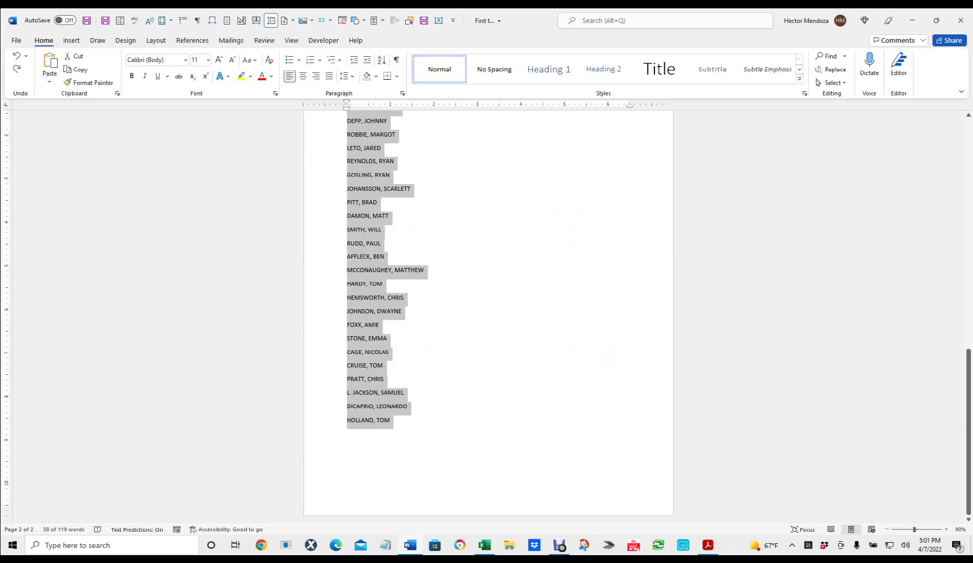
click(484, 204)
scroll(483, 203, up, 20)
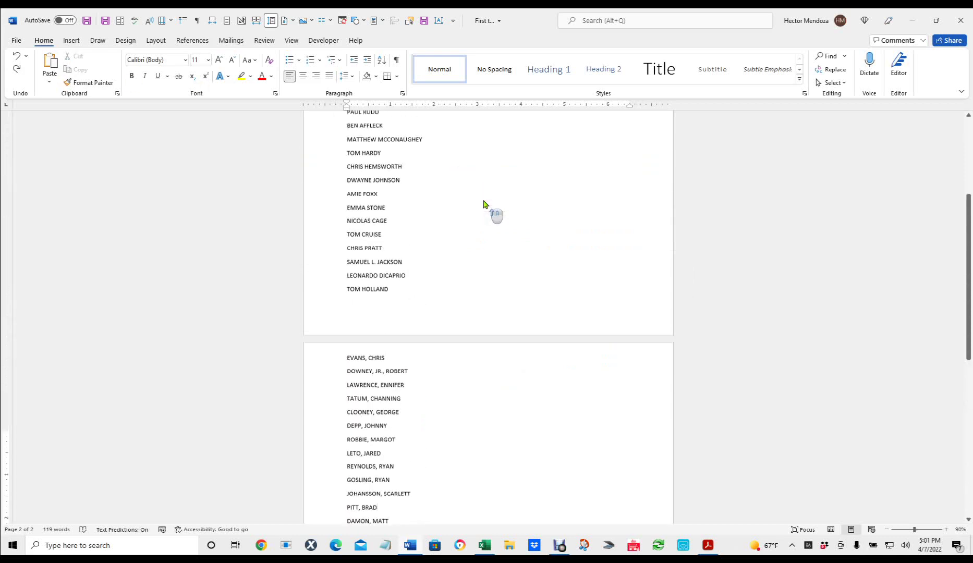
scroll(464, 218, down, 3)
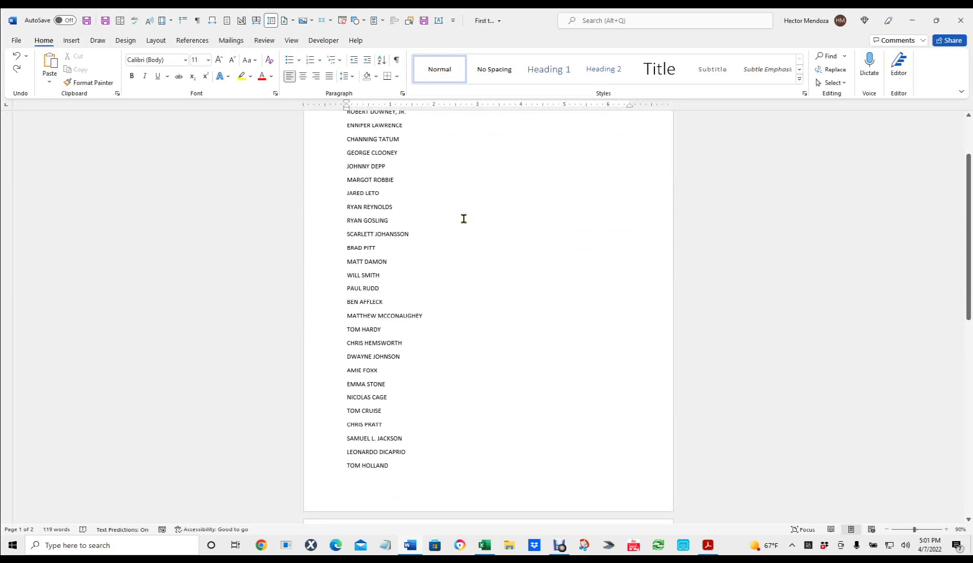
scroll(463, 218, up, 3)
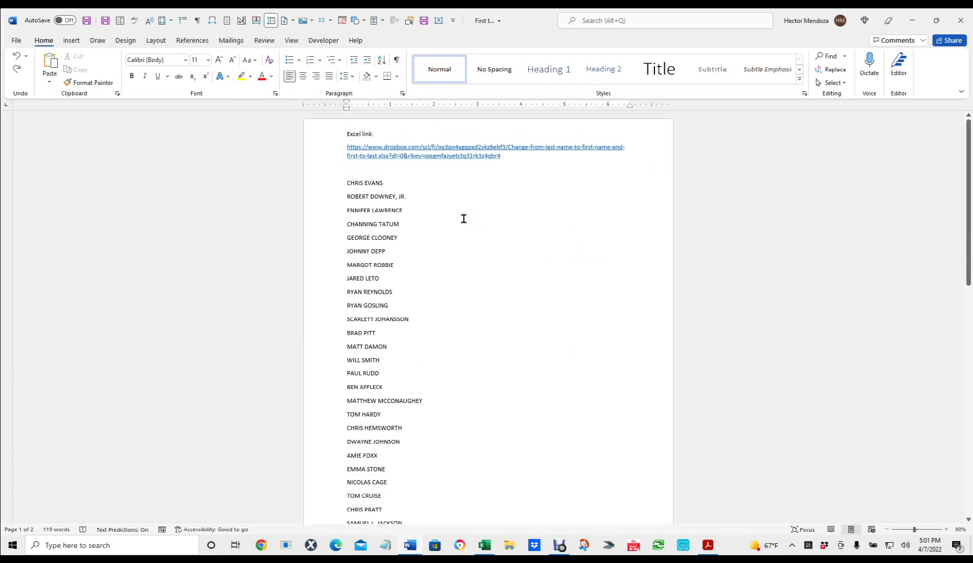
scroll(463, 218, down, 20)
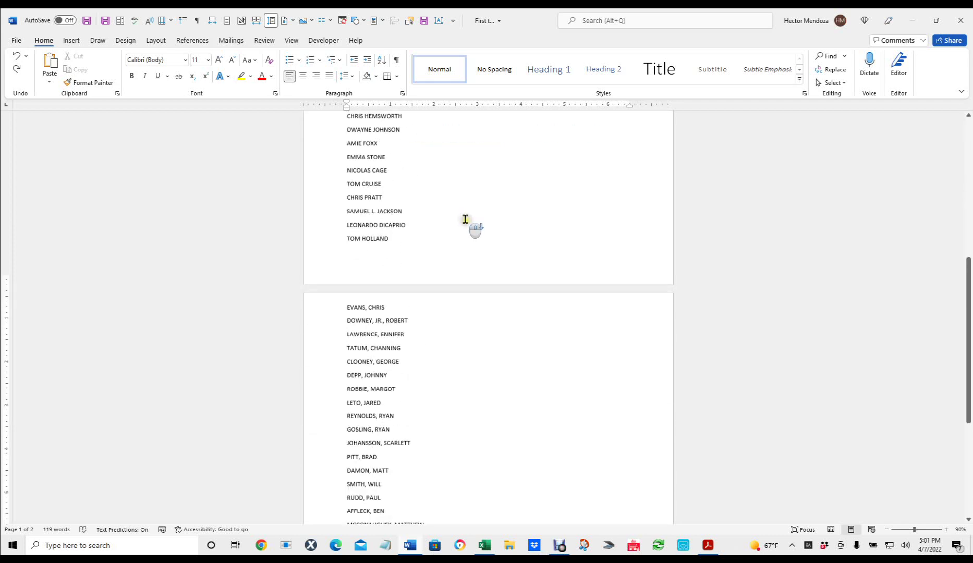
scroll(490, 353, down, 2)
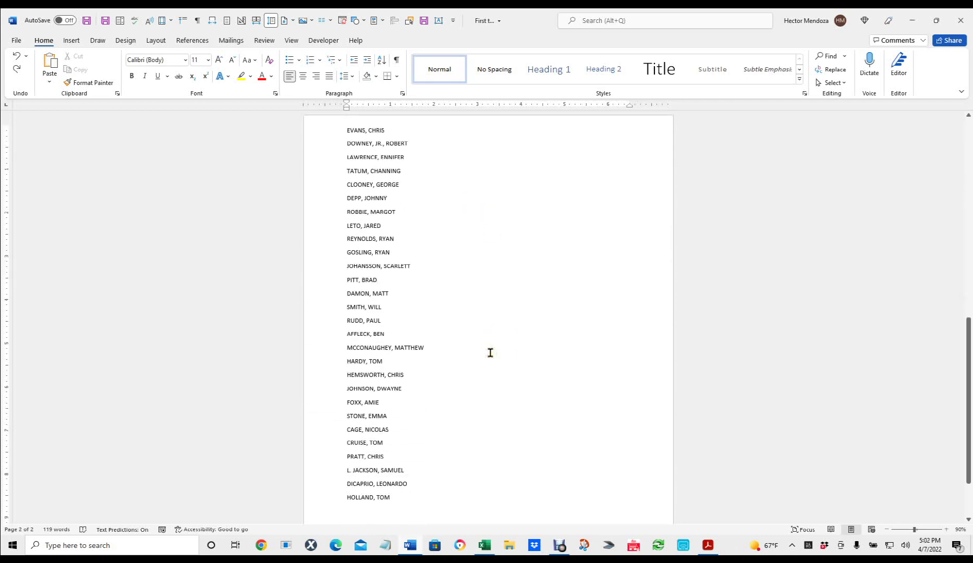
click(491, 350)
scroll(490, 351, up, 16)
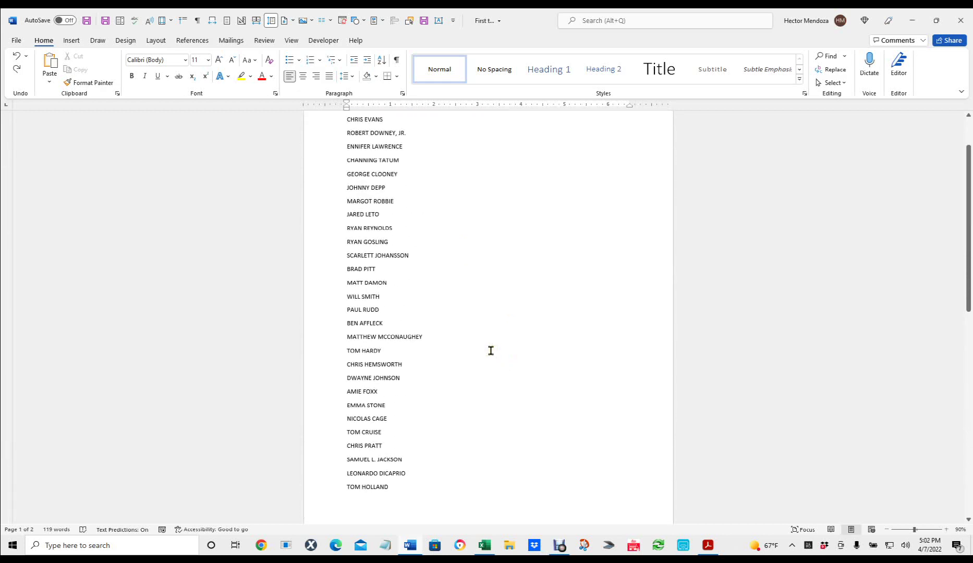
scroll(492, 348, down, 15)
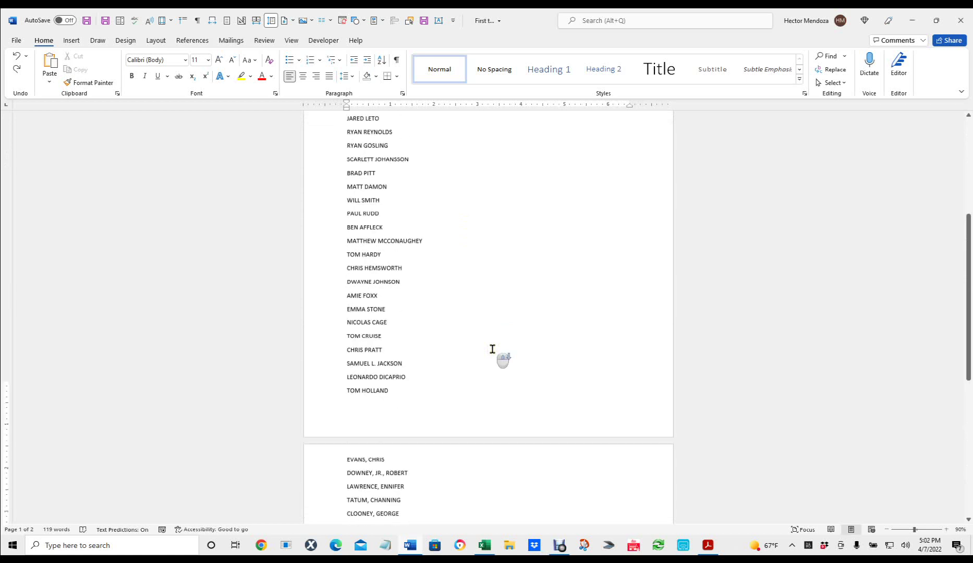
scroll(493, 349, down, 1)
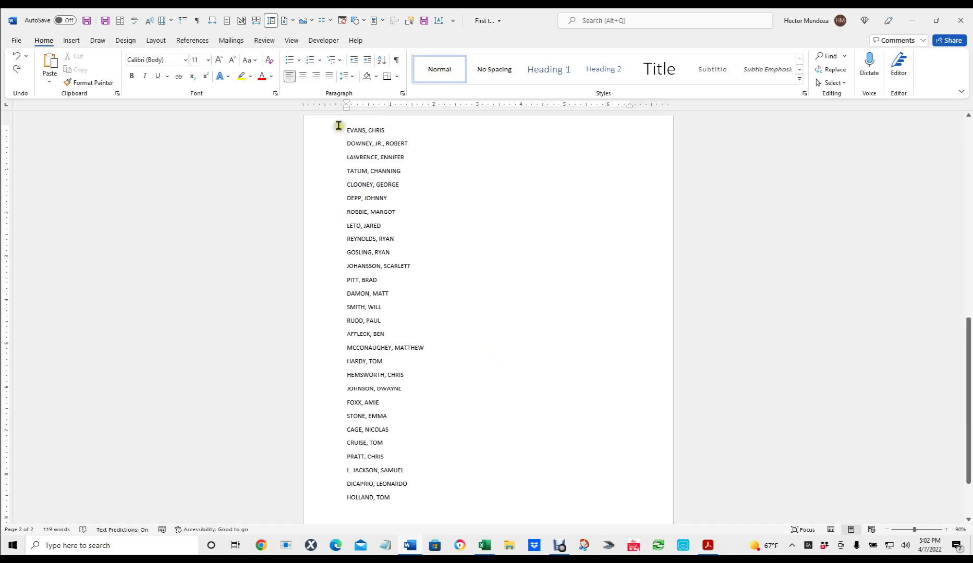
Select the entire LAST, FIRST name list on page 2, then bring the Excel workbook forward.
drag(345, 129, 407, 501)
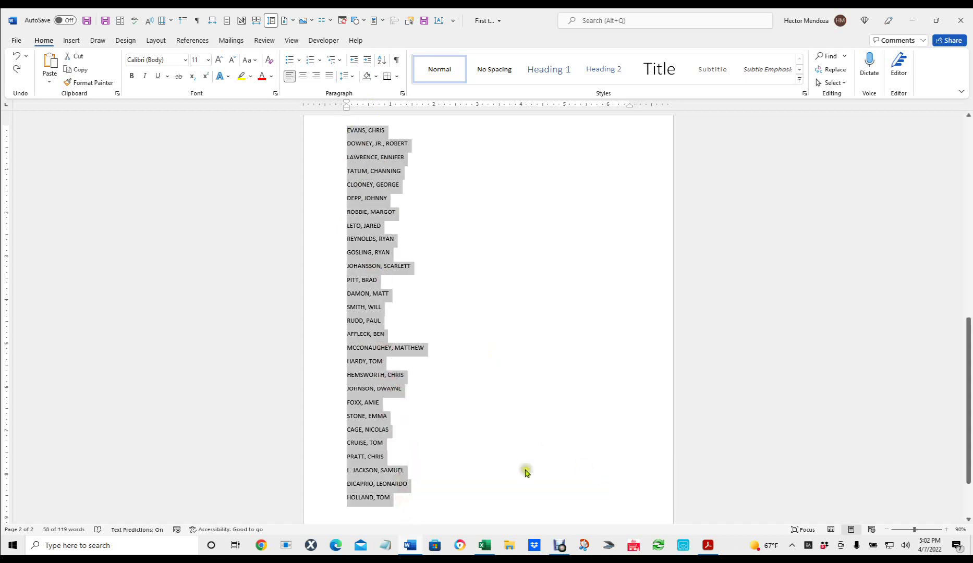
click(485, 546)
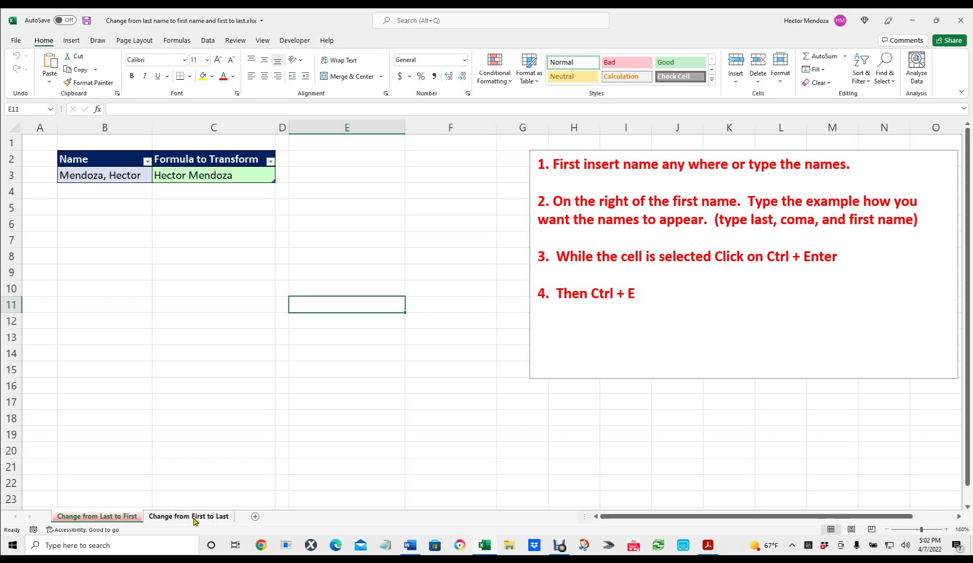
Open the Change from Last to First sheet in Excel and select cell B3.
click(412, 546)
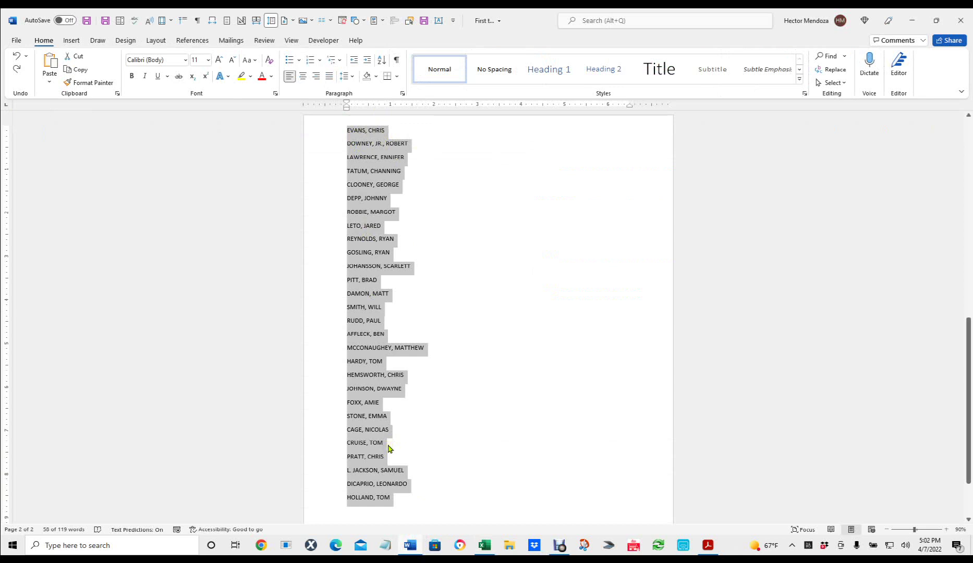
key(alt+Tab)
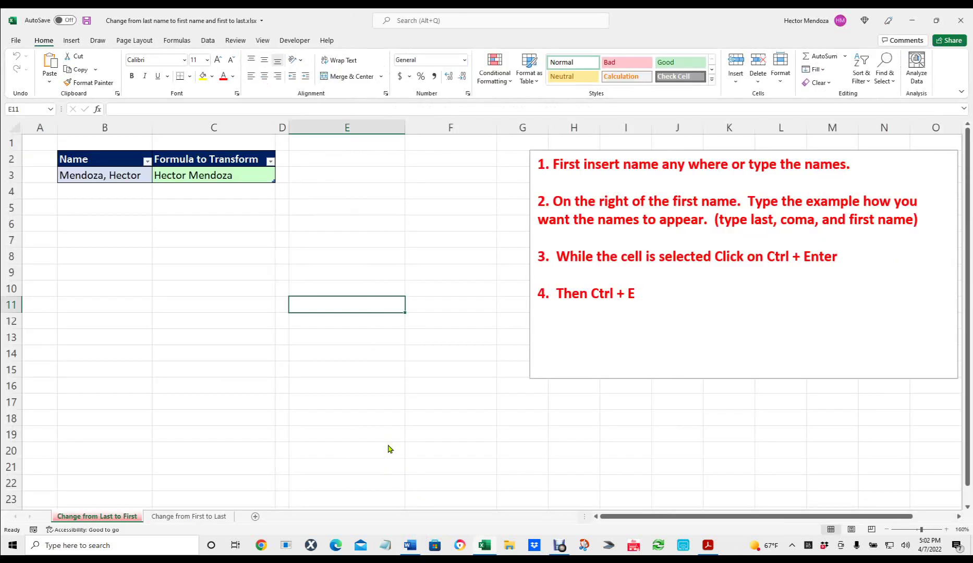
click(109, 516)
click(94, 176)
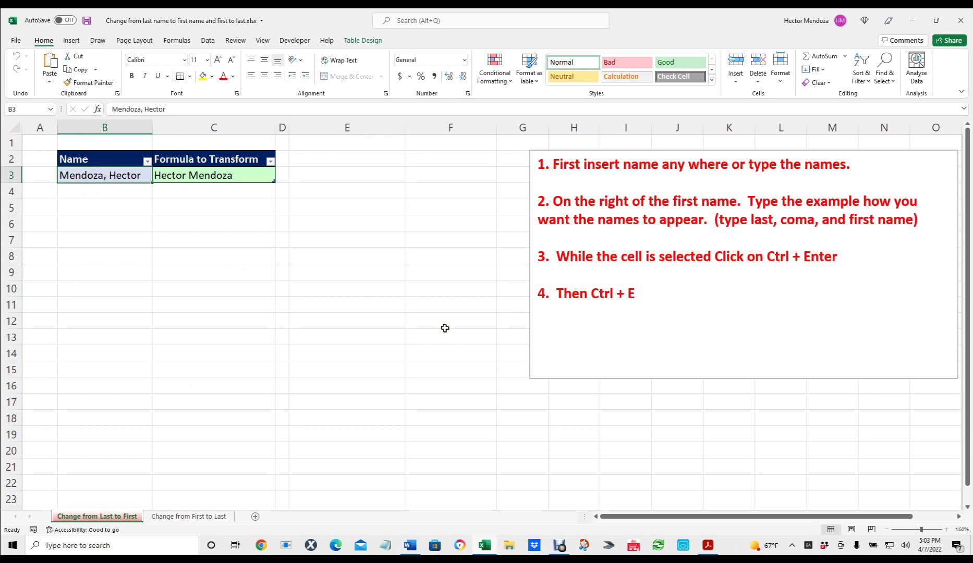
key(ctrl+v)
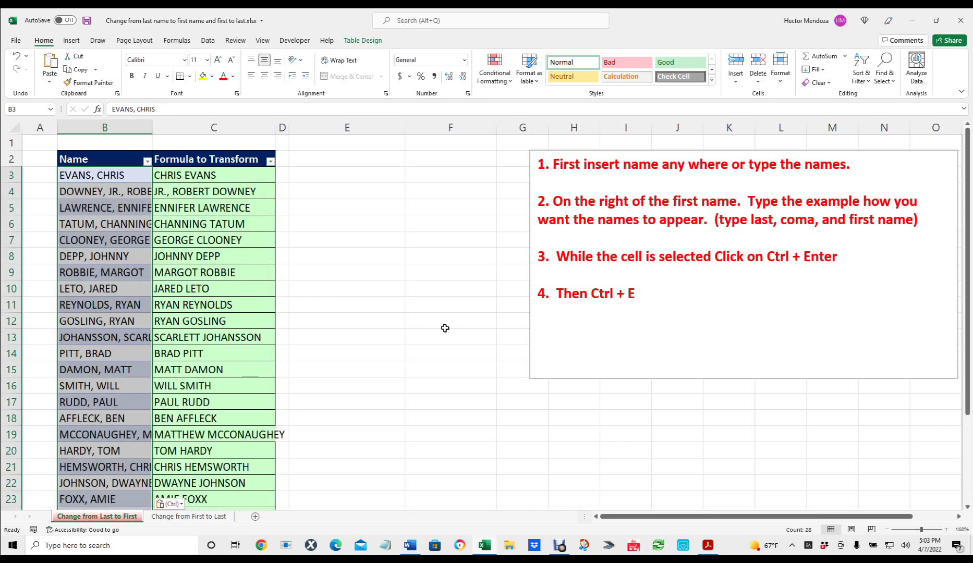
double_click(153, 125)
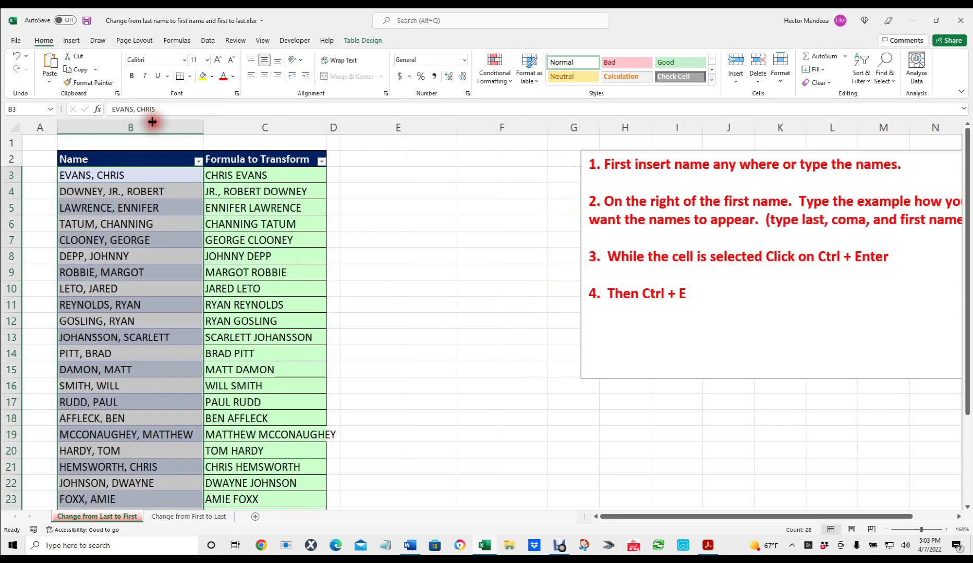
drag(327, 125, 364, 125)
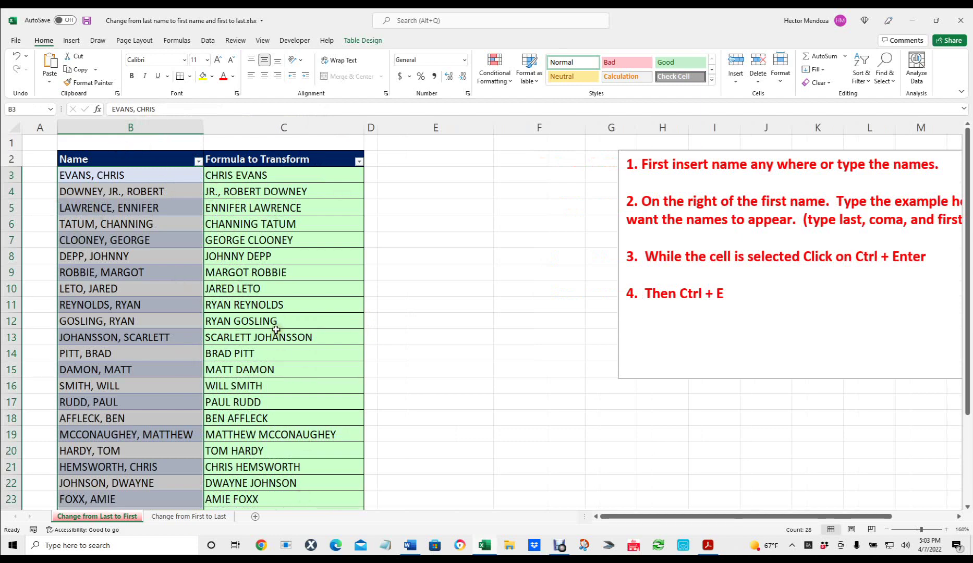
scroll(282, 336, down, 3)
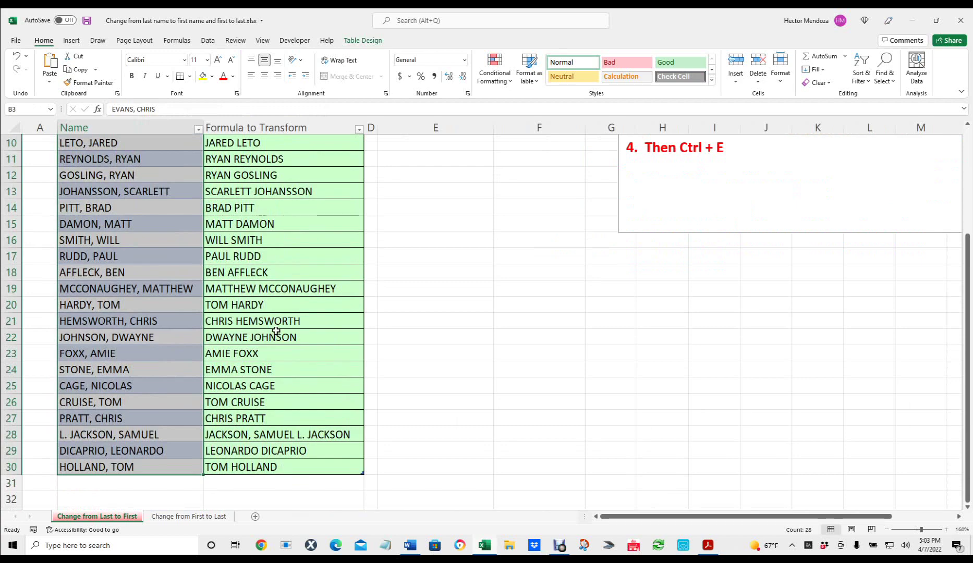
scroll(276, 331, up, 3)
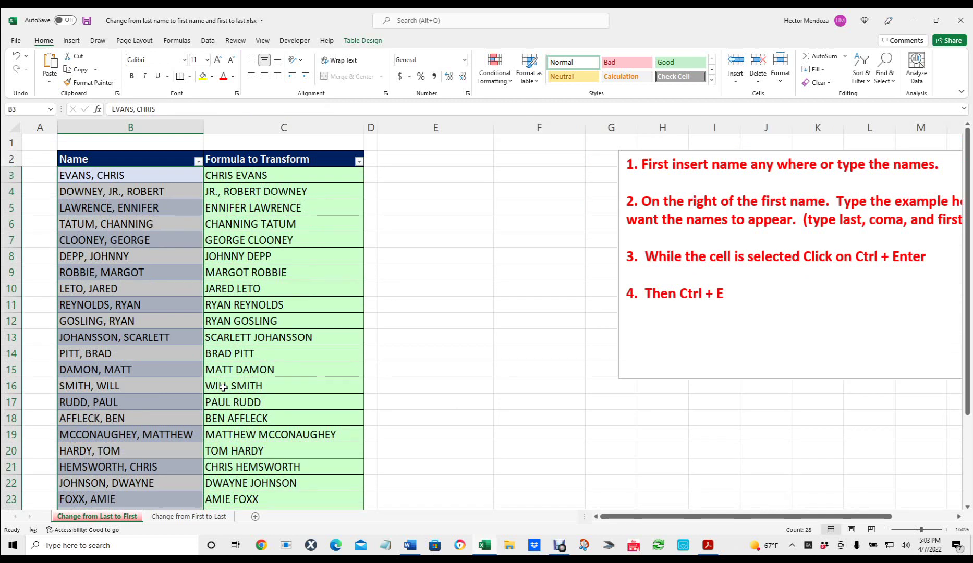
key(ctrl+z)
key(ctrl+z)
key(ctrl+z)
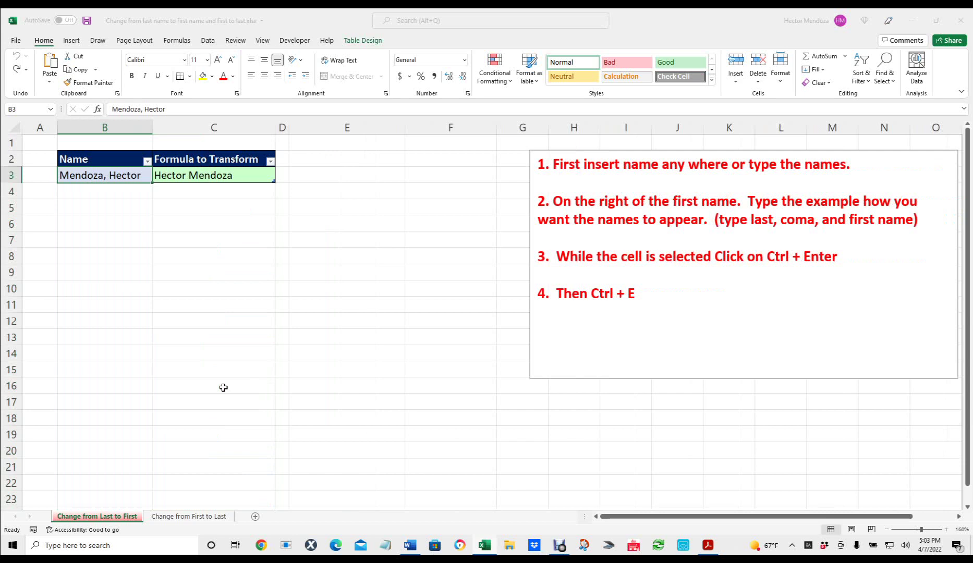
Convert Word's LAST, FIRST list from uppercase to Capitalize Each Word, then return to Excel.
key(alt+Tab)
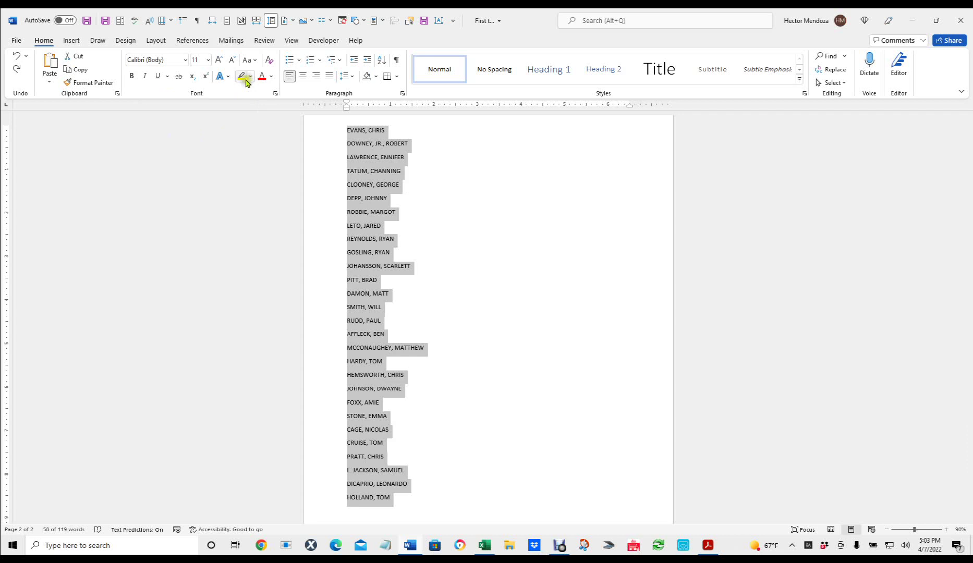
click(249, 60)
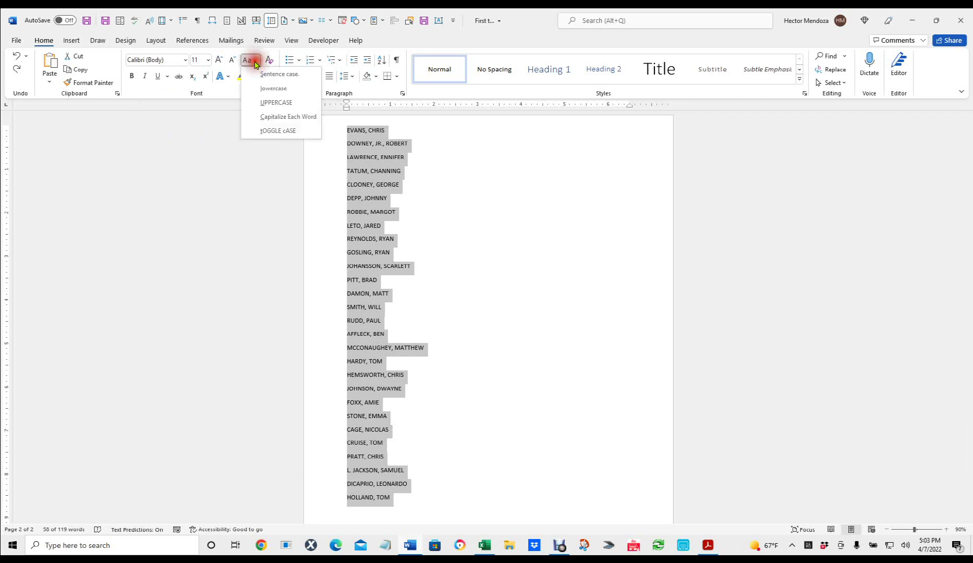
click(298, 116)
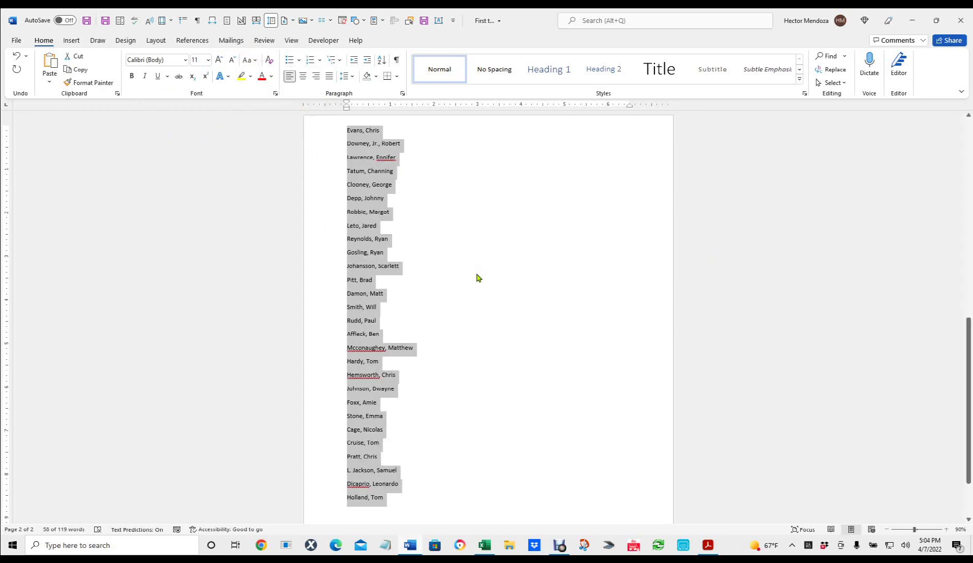
key(alt+Tab)
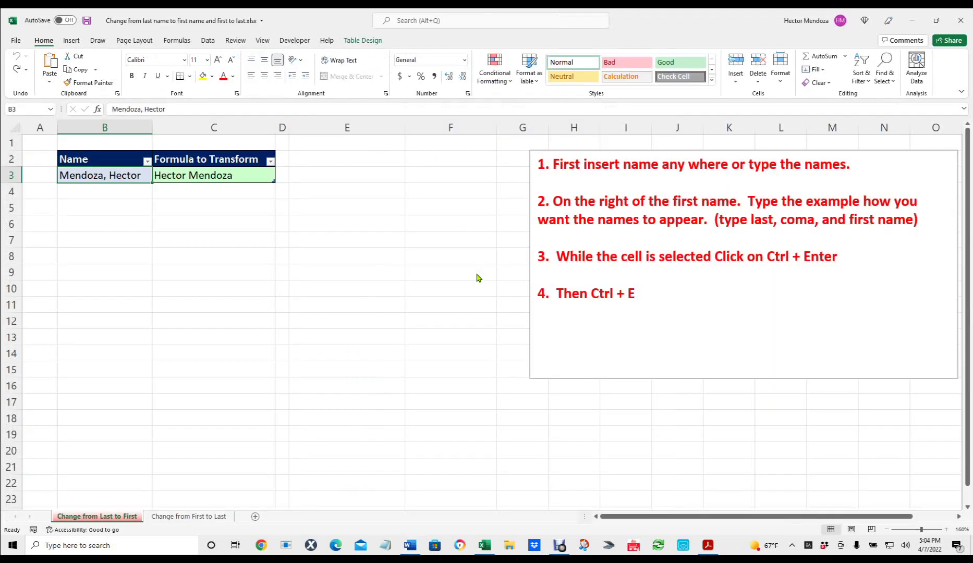
Paste the capitalised Last, First names into column B from B3 and autofit columns B and C.
click(99, 175)
key(ctrl+v)
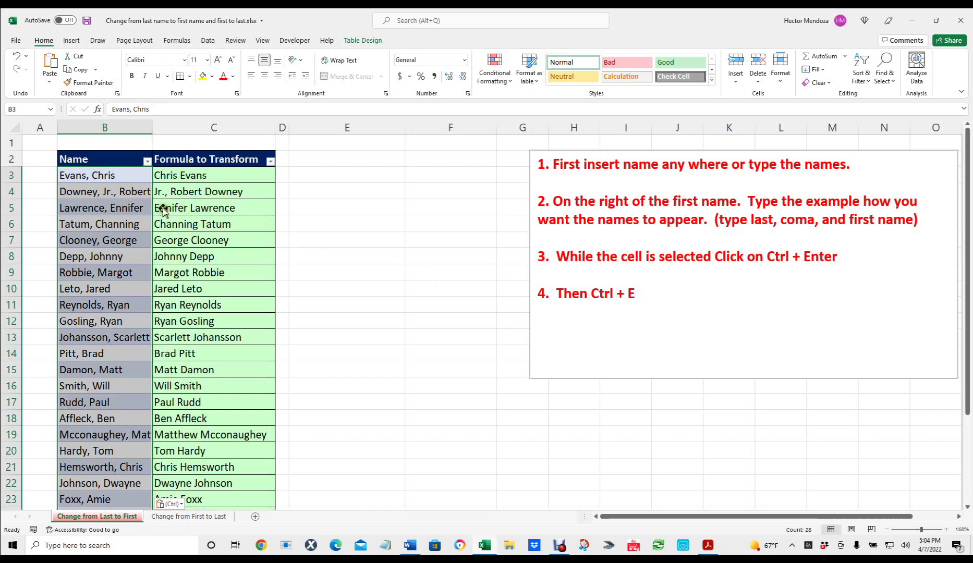
scroll(245, 328, down, 4)
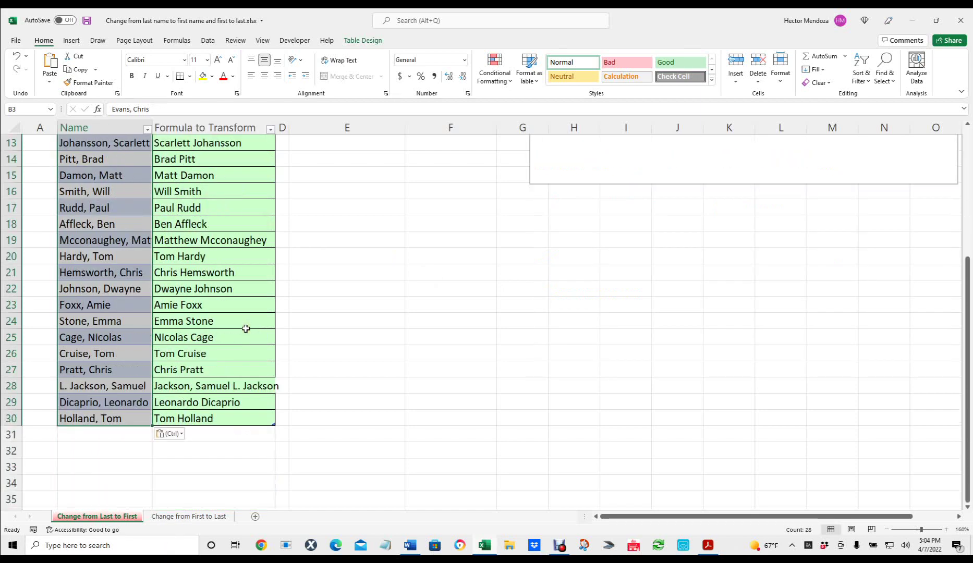
scroll(246, 329, up, 4)
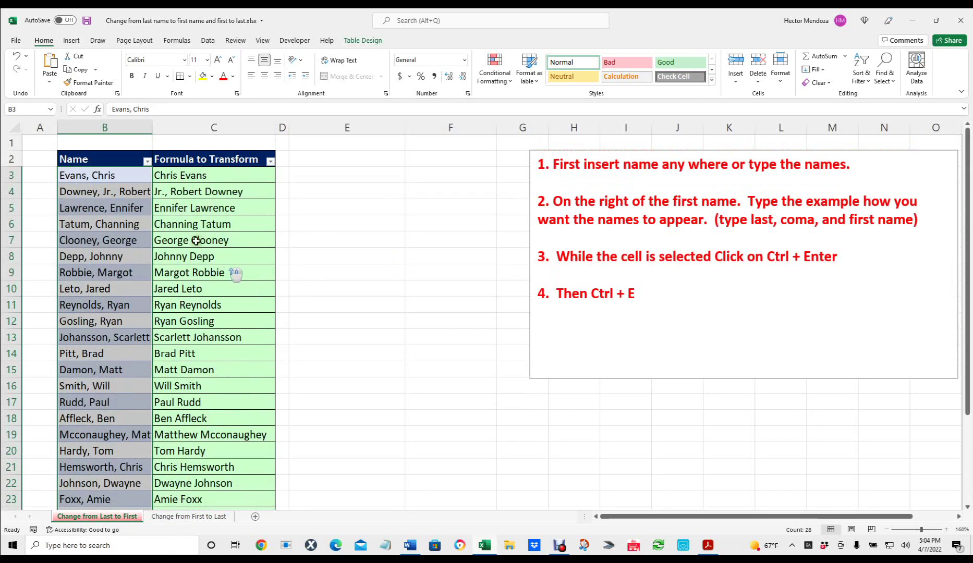
double_click(152, 128)
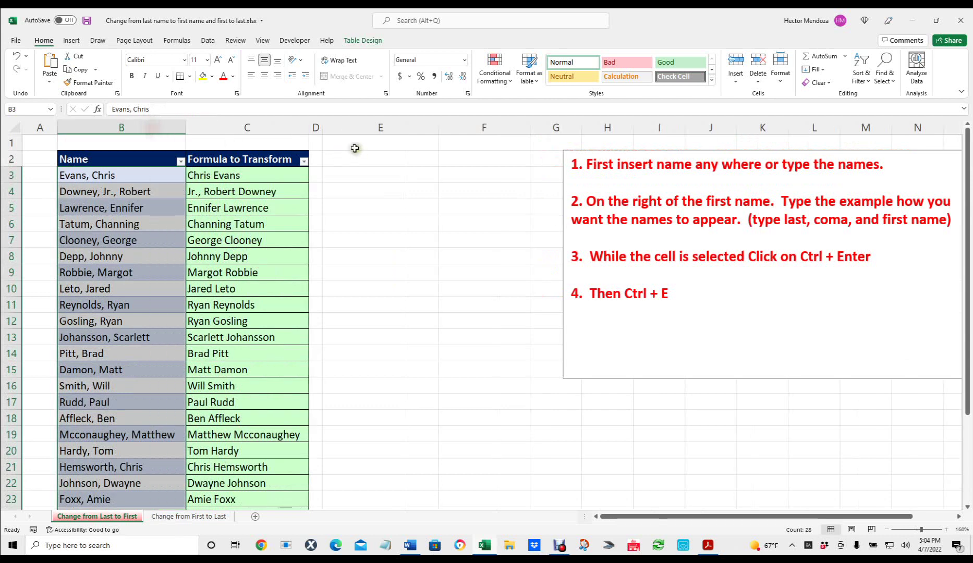
double_click(305, 128)
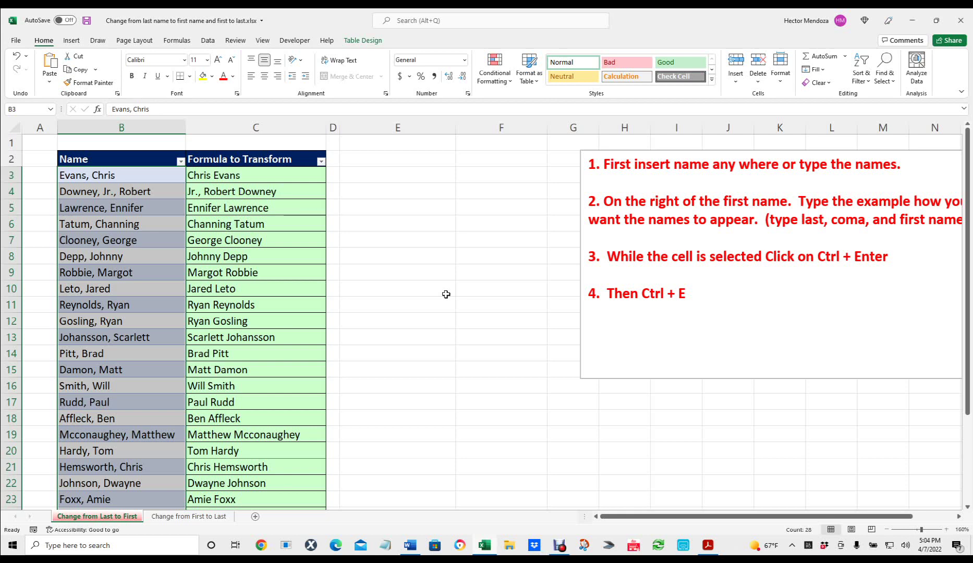
Open the Change from First to Last sheet, then grab the uppercase CHRIS EVANS–TOM HOLLAND list from Word.
click(185, 517)
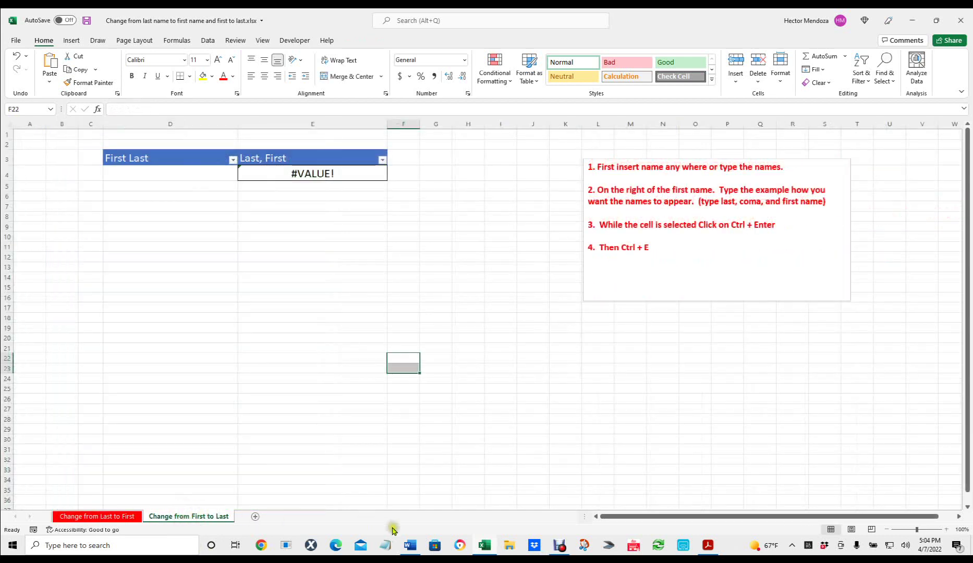
click(410, 545)
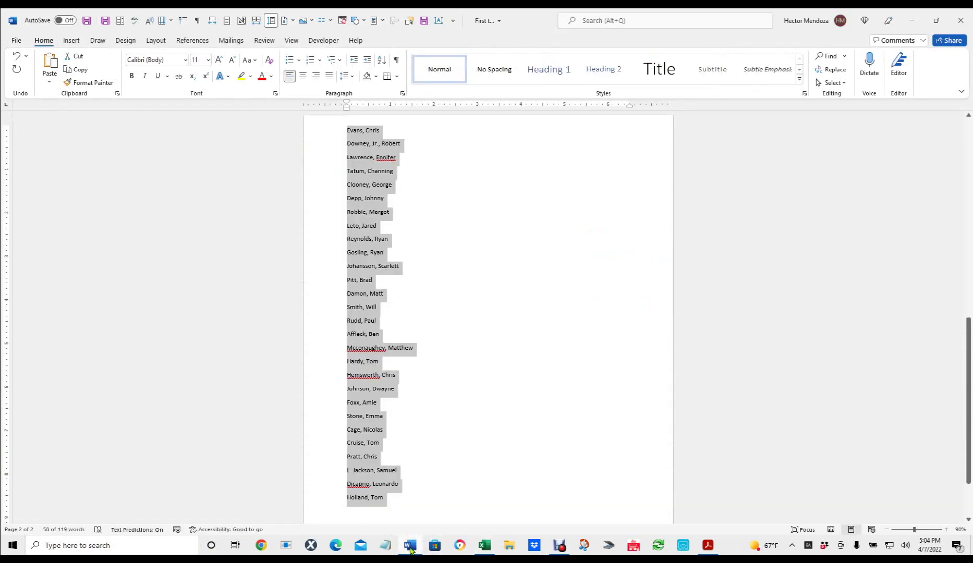
scroll(438, 385, down, 2)
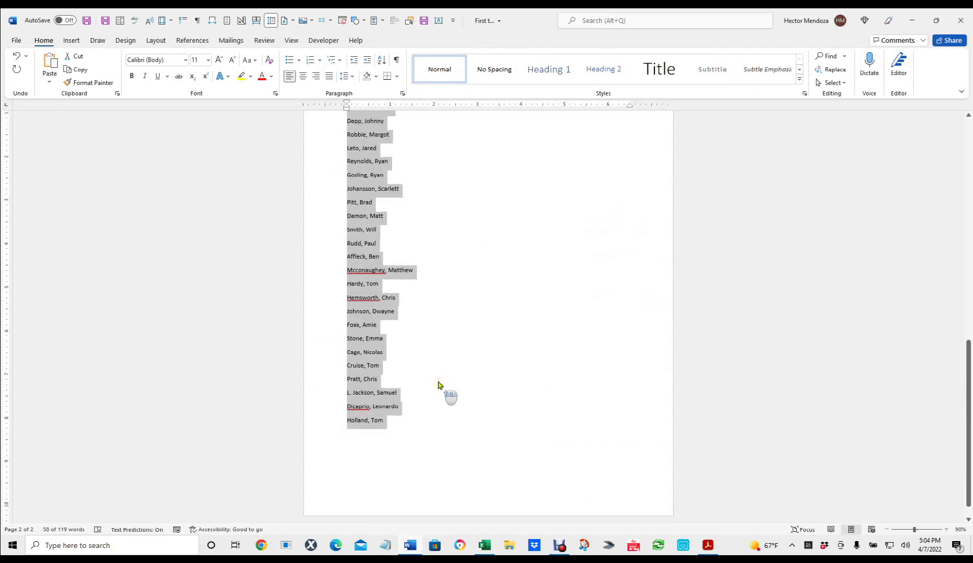
scroll(438, 384, up, 13)
scroll(409, 286, down, 1)
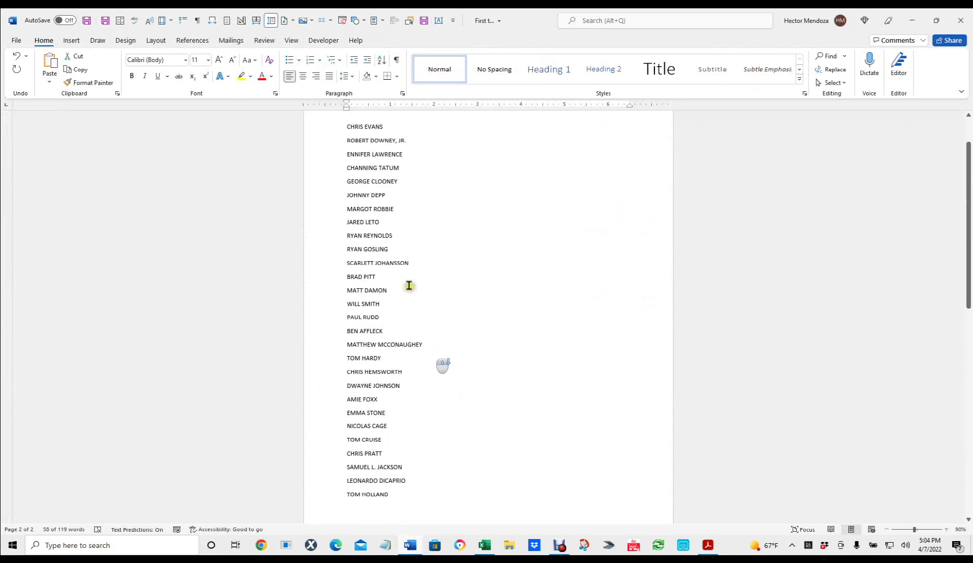
drag(343, 127, 401, 496)
key(ctrl+c)
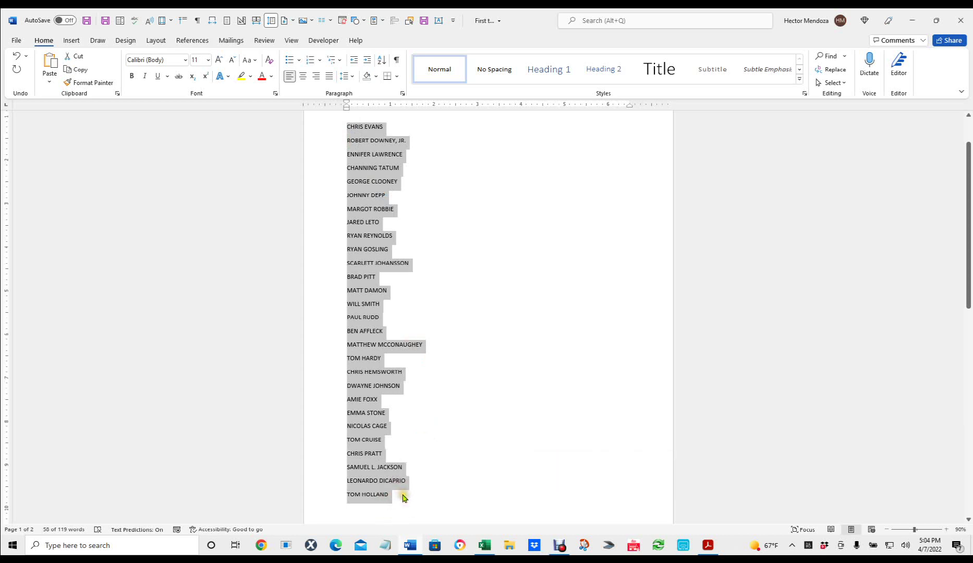
key(alt+Tab)
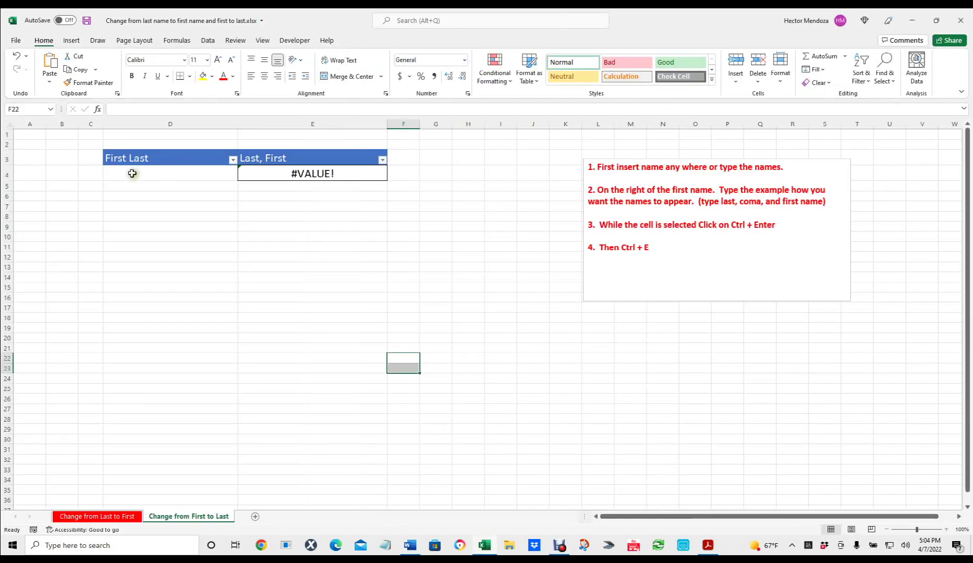
click(131, 173)
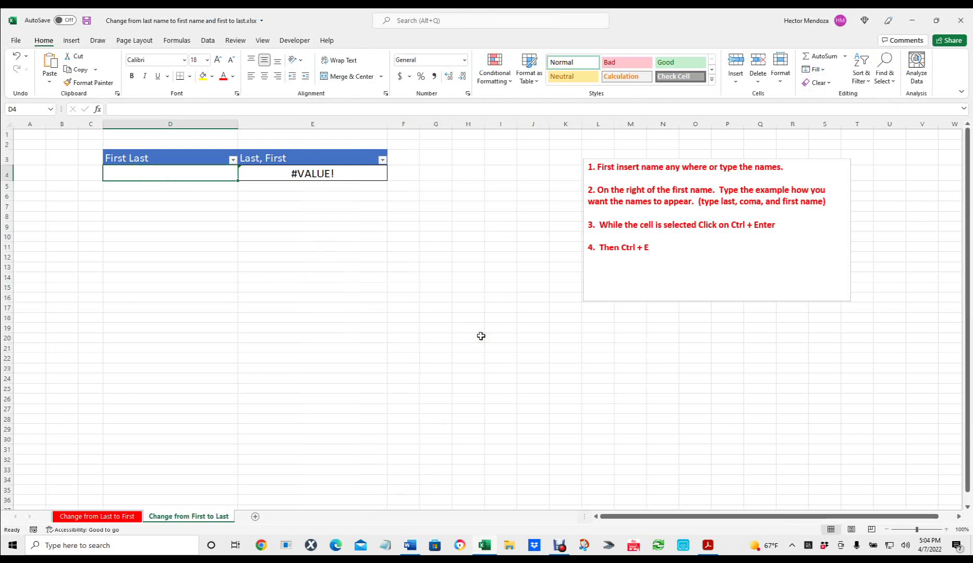
key(ctrl+v)
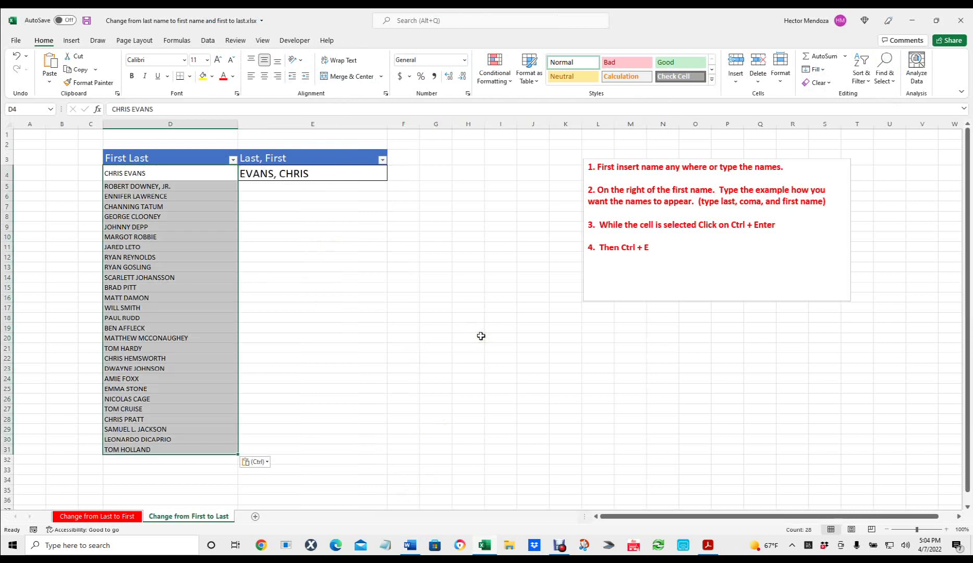
click(362, 308)
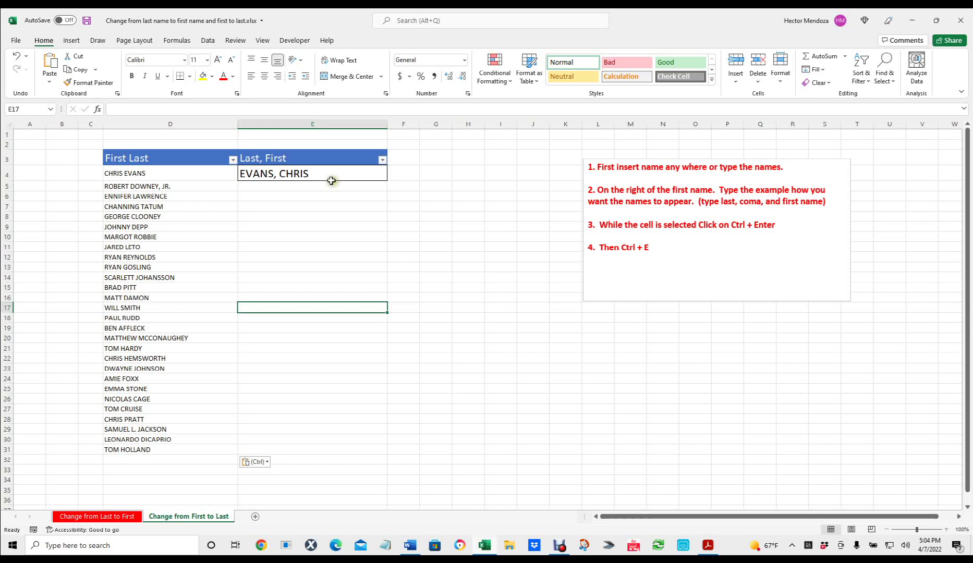
click(312, 172)
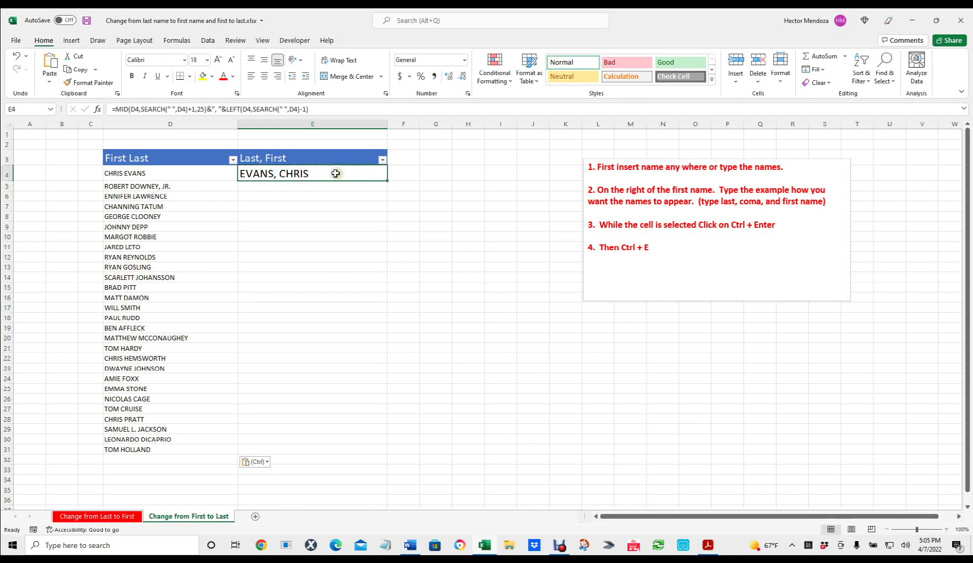
click(385, 178)
drag(385, 178, 404, 454)
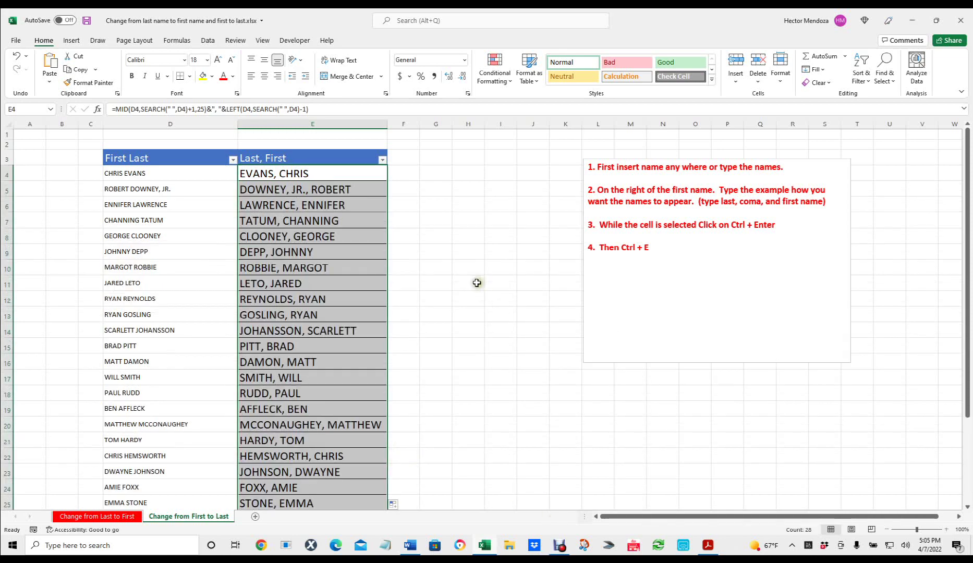
scroll(477, 284, down, 4)
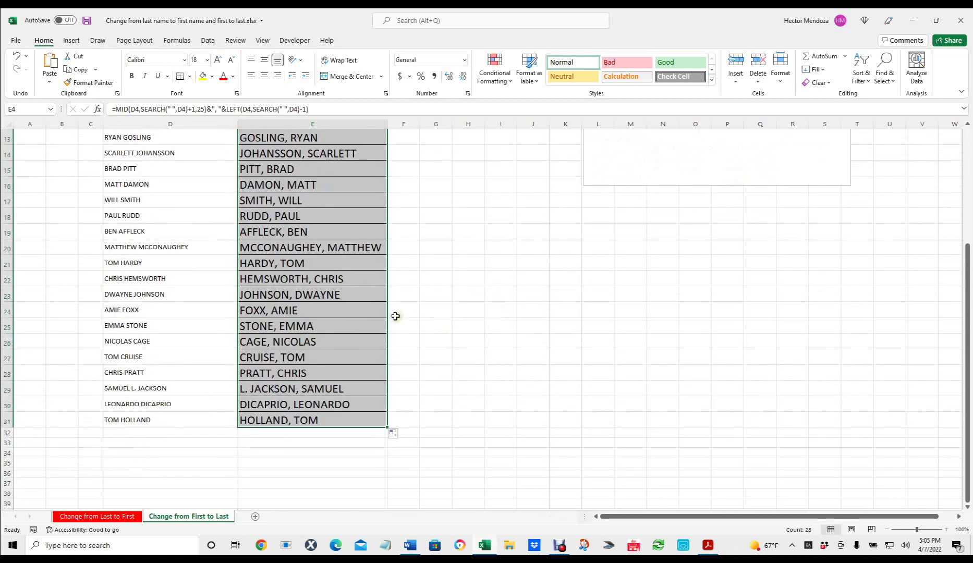
scroll(390, 316, up, 3)
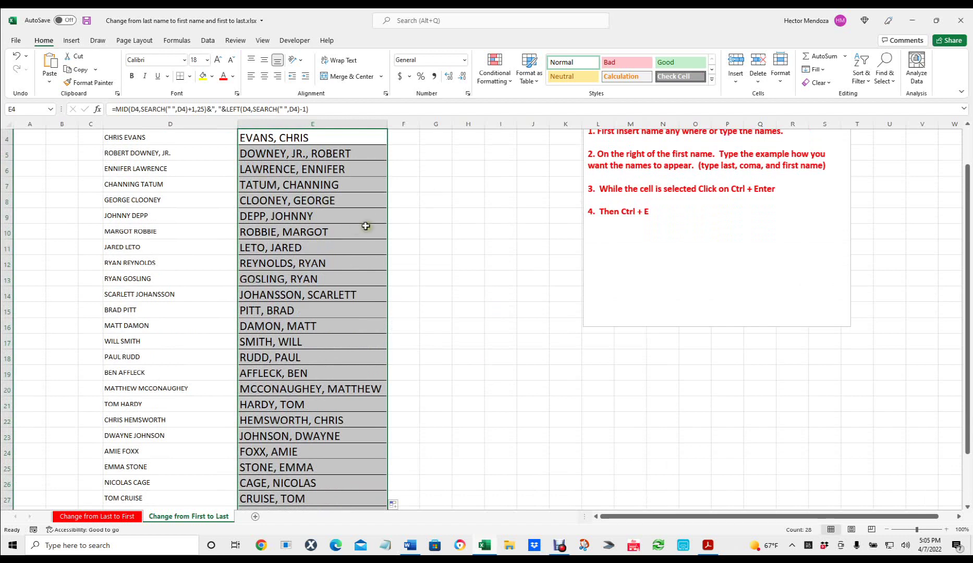
scroll(357, 234, up, 1)
scroll(357, 234, up, 1)
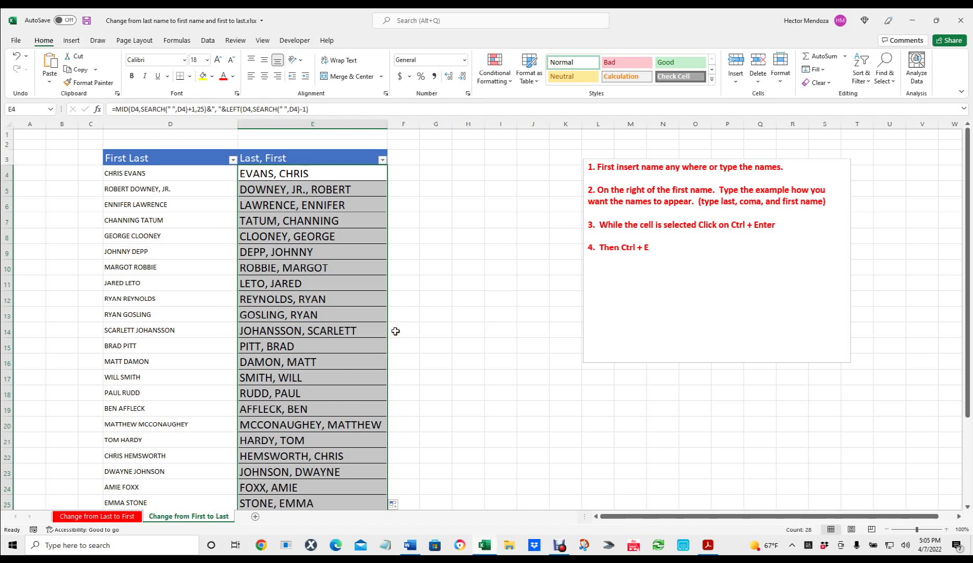
key(ctrl+n)
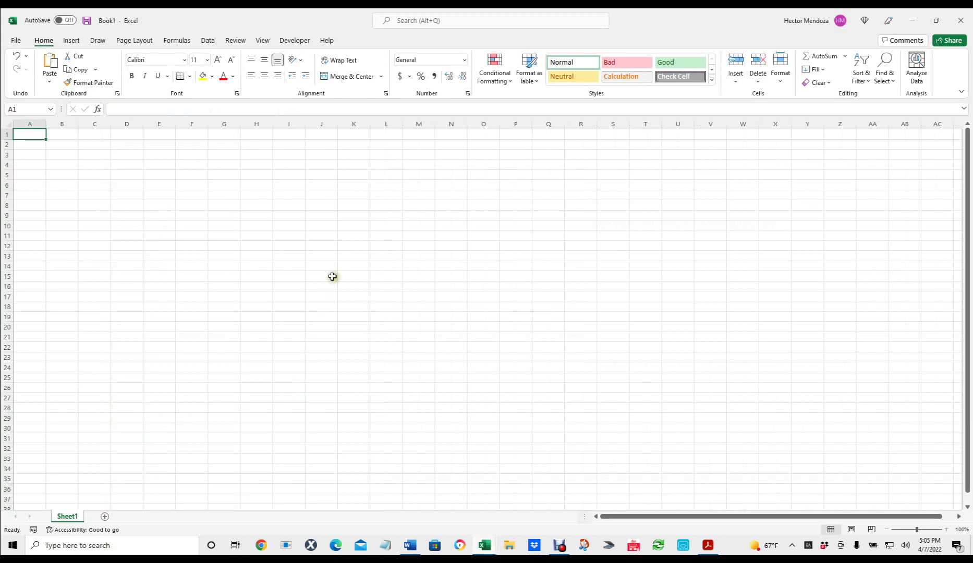
Paste the 28 uppercase First Last names from Word into Book1, CHRIS EVANS in C2 to TOM HOLLAND in C29.
click(92, 147)
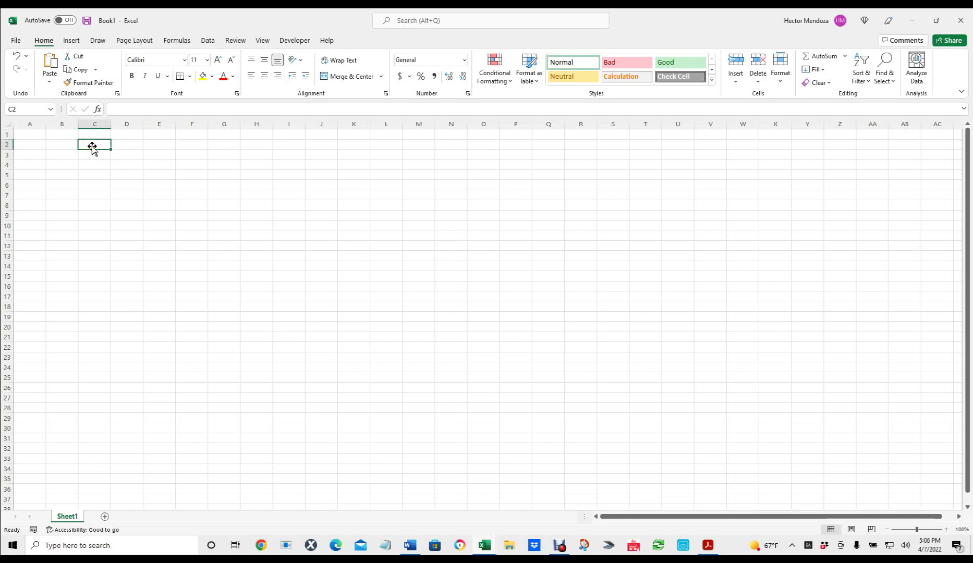
key(alt+Tab)
key(alt+Tab)
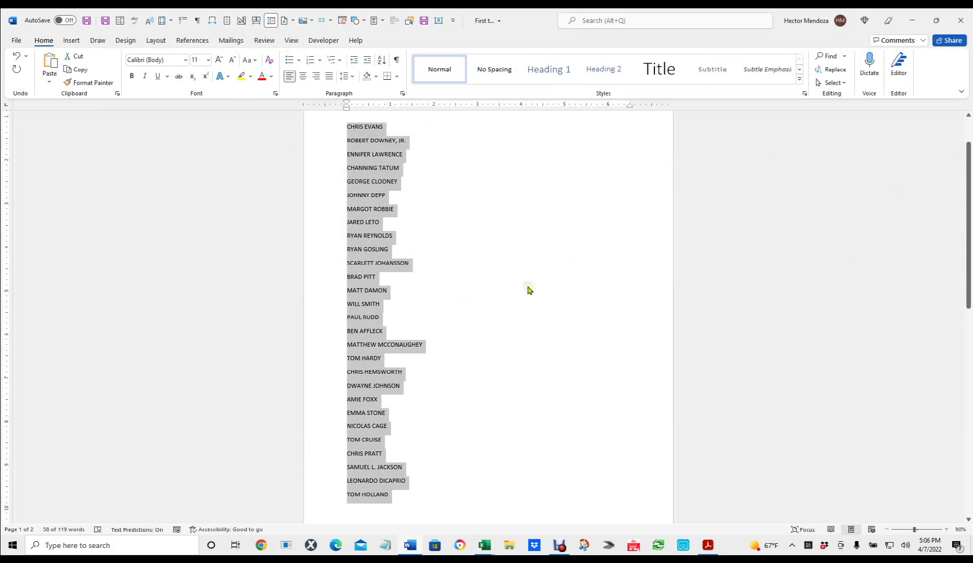
key(alt+Tab)
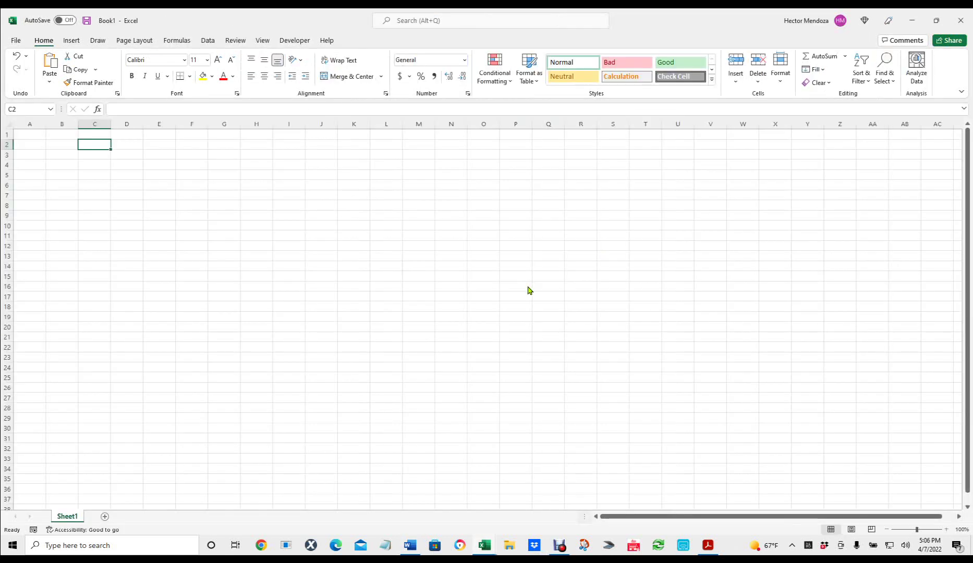
click(83, 141)
key(ctrl+c)
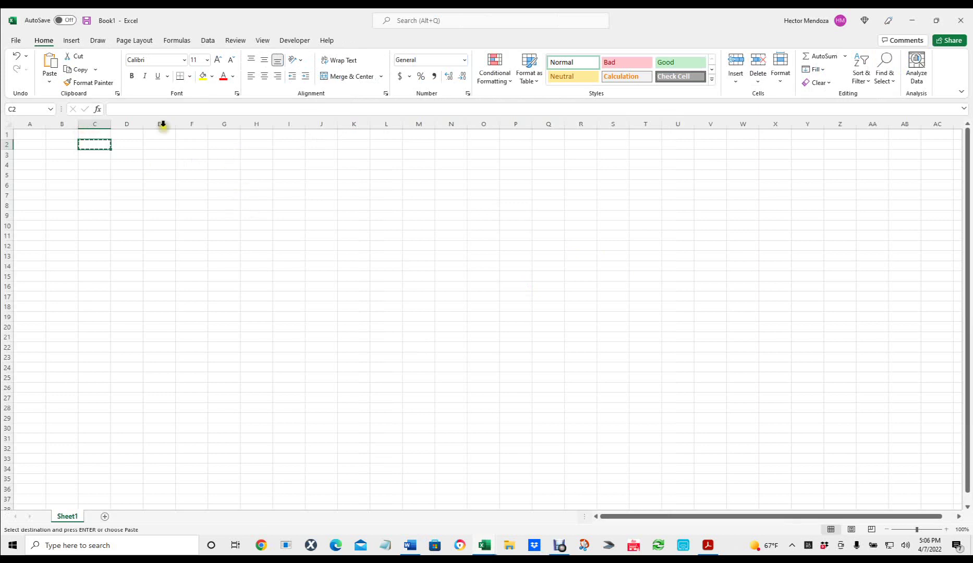
click(95, 144)
key(ctrl+v)
key(alt+Tab)
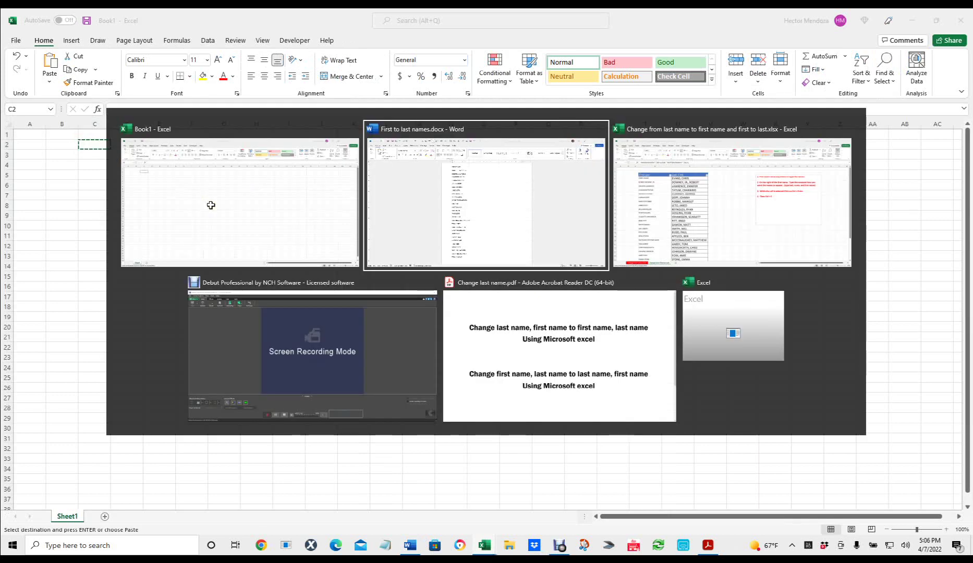
key(alt+Tab)
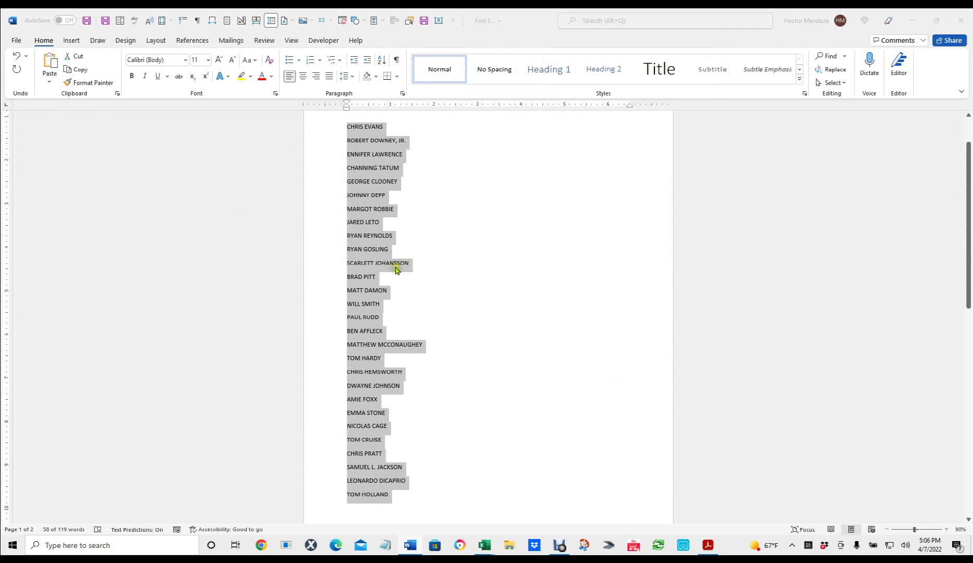
click(85, 145)
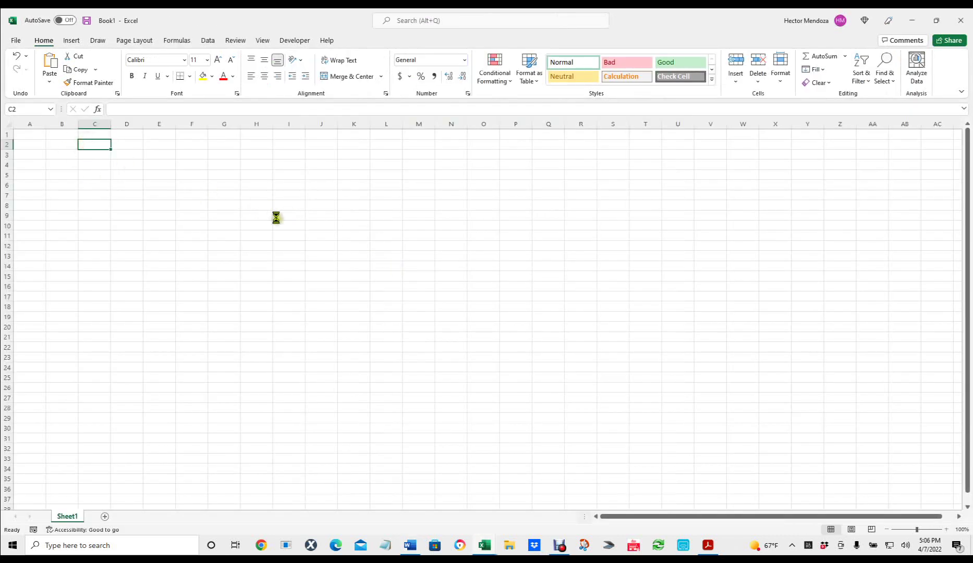
key(ctrl+v)
Autofit column C and type the Last, First example for Chris Evans into D2.
double_click(109, 125)
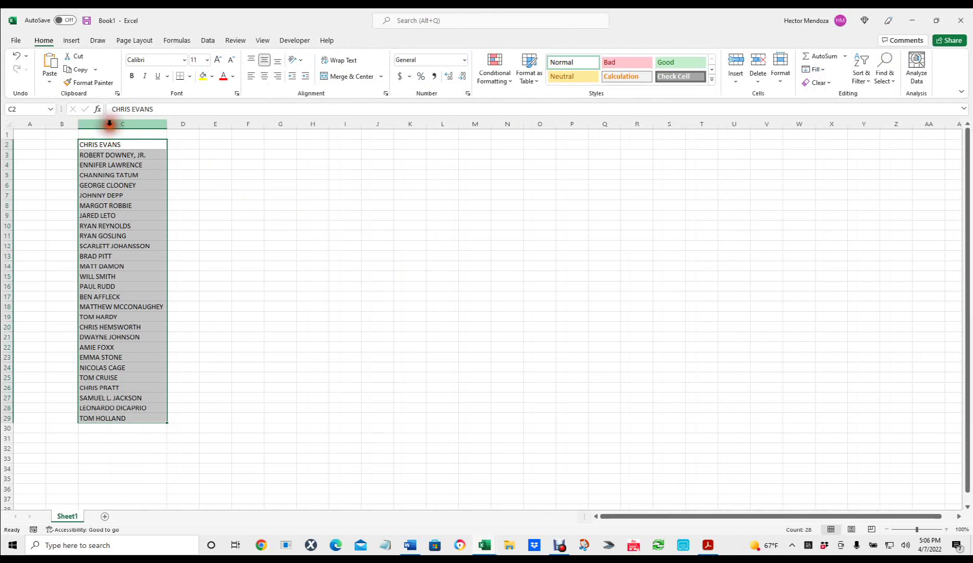
click(276, 246)
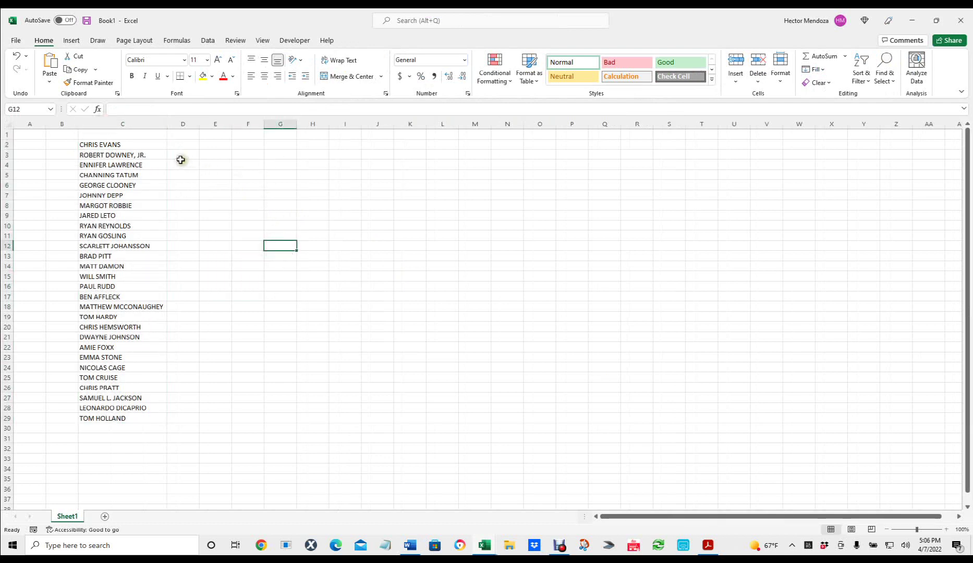
click(182, 146)
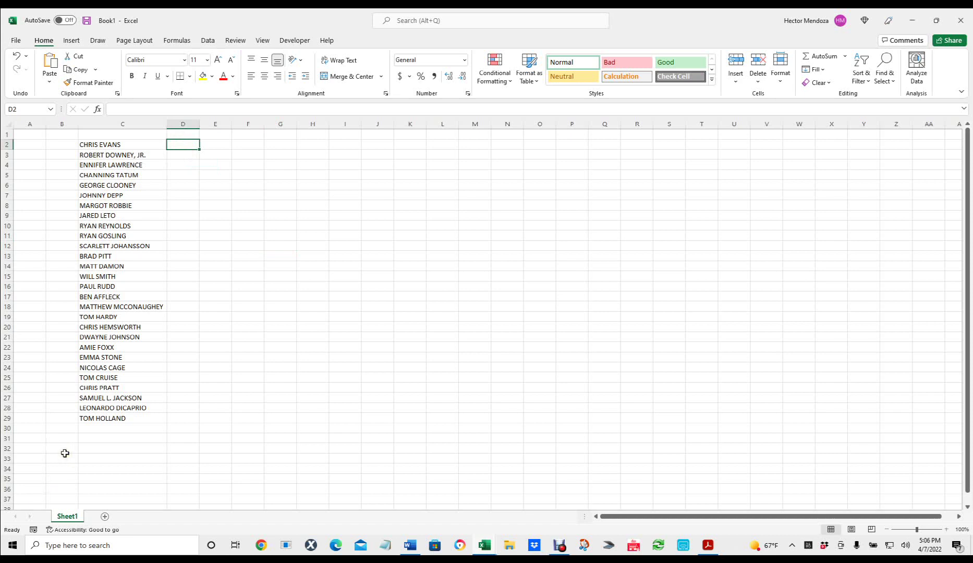
click(188, 144)
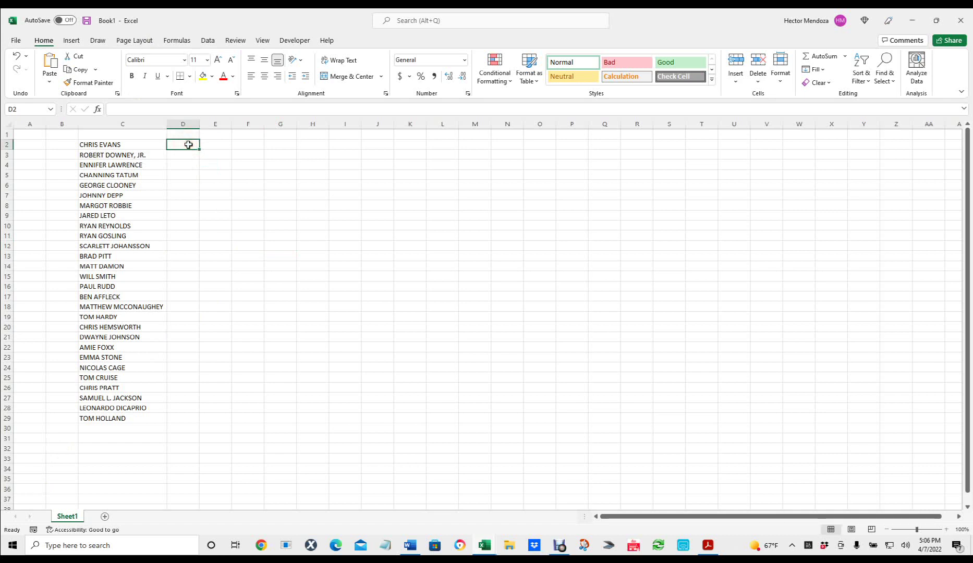
text(Evans,)
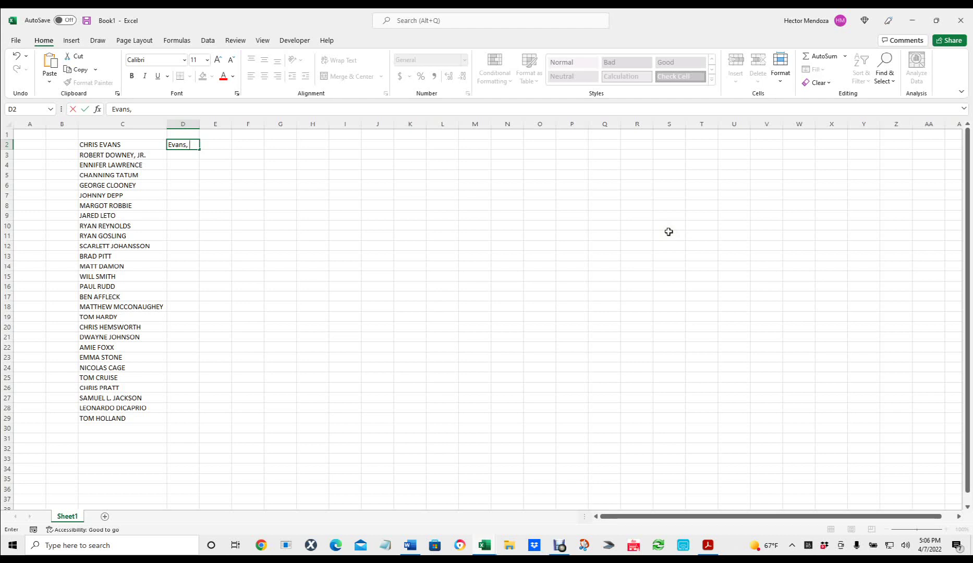
text(C)
text(rh)
text(ris)
click(201, 122)
Widen column D and Flash Fill the remaining 27 Last, First entries from the D2 example.
drag(200, 121, 206, 123)
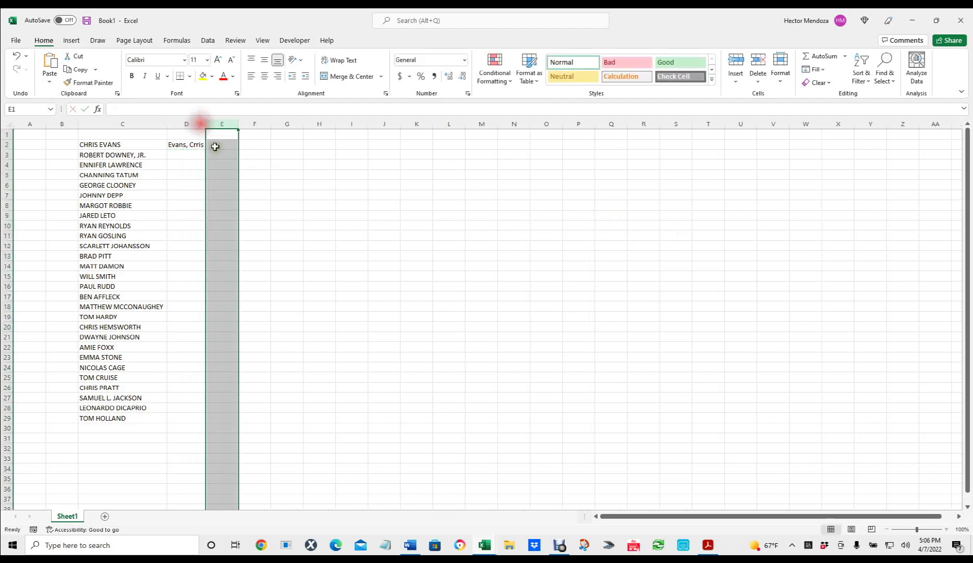
click(195, 144)
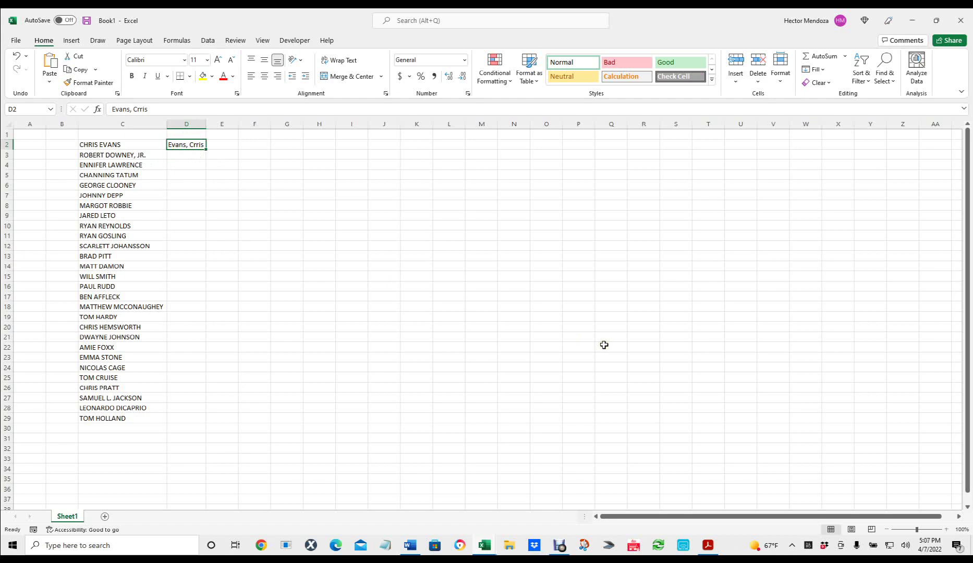
key(ctrl+e)
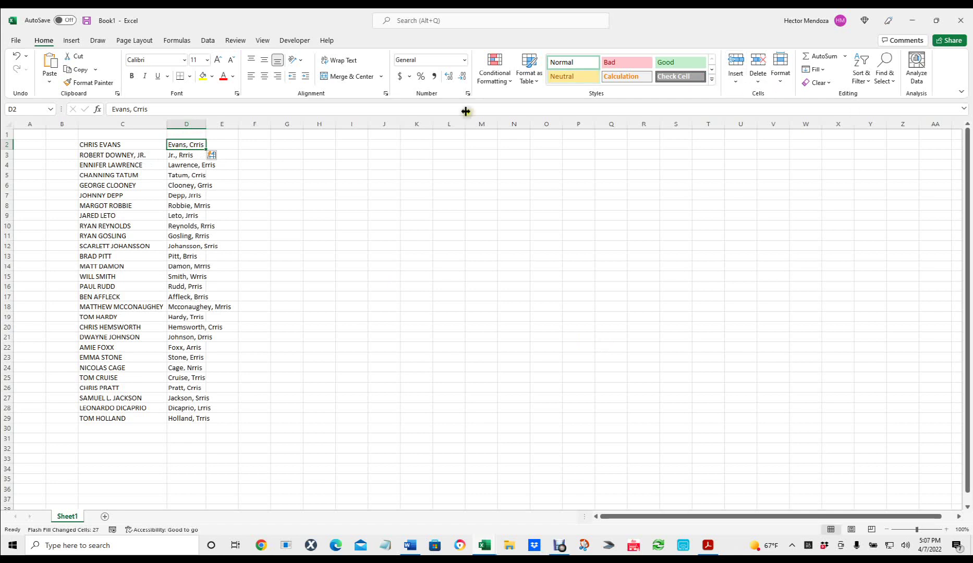
Autofit column D to its longest name and zoom the sheet to 130%.
double_click(206, 124)
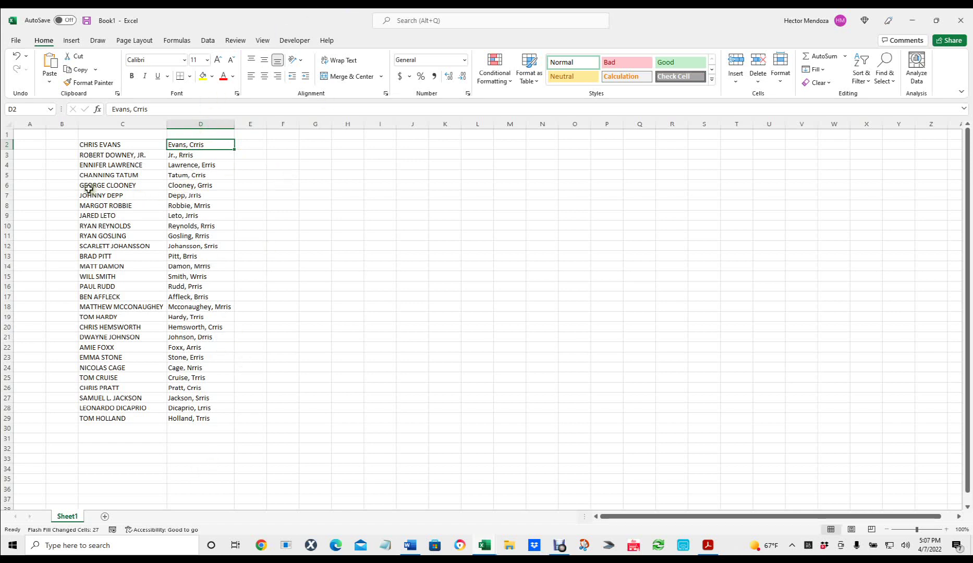
ctrl+scroll(59, 143, up, 3)
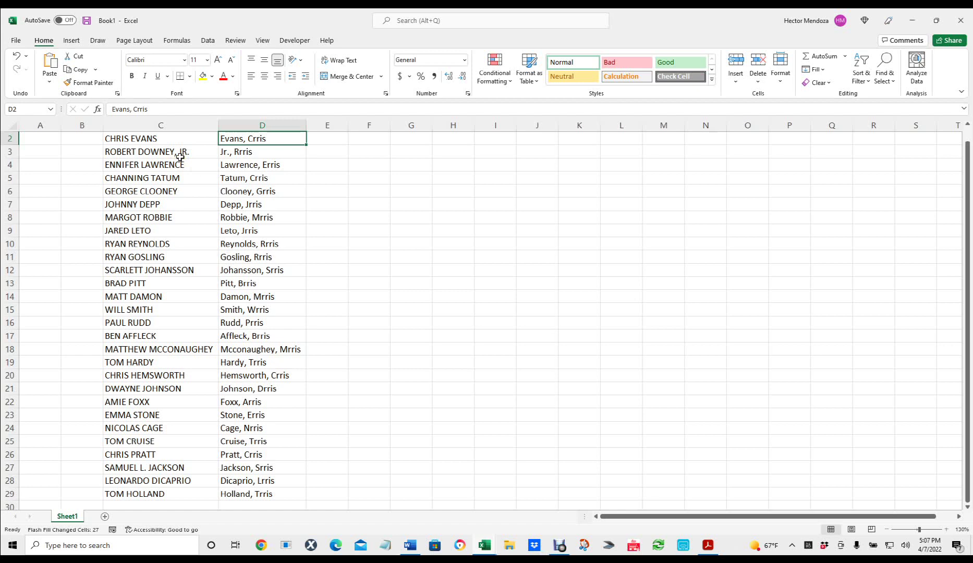
Overwrite the garbled Jr., Rrris in D3 with 'Downey, Robert Jr.'.
click(256, 153)
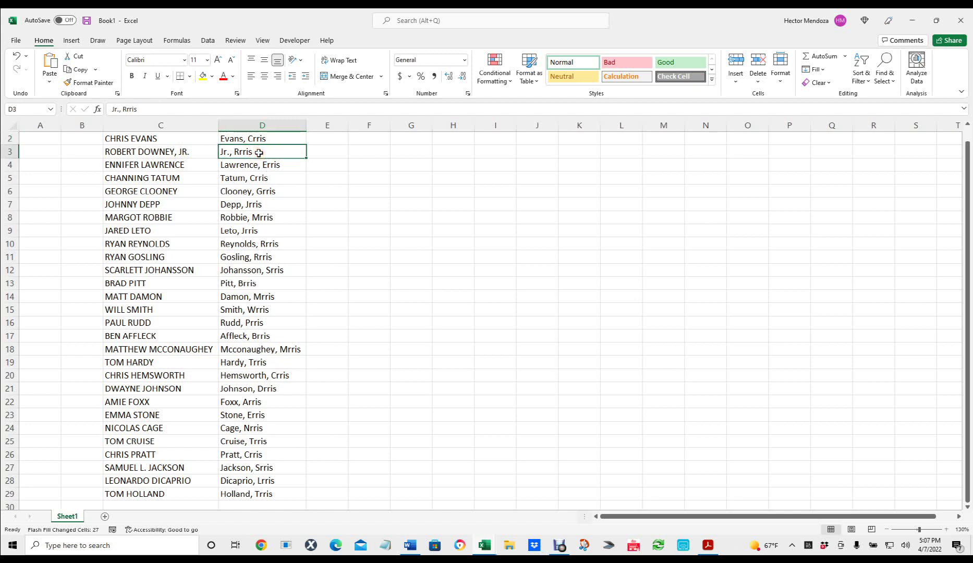
text(Dow)
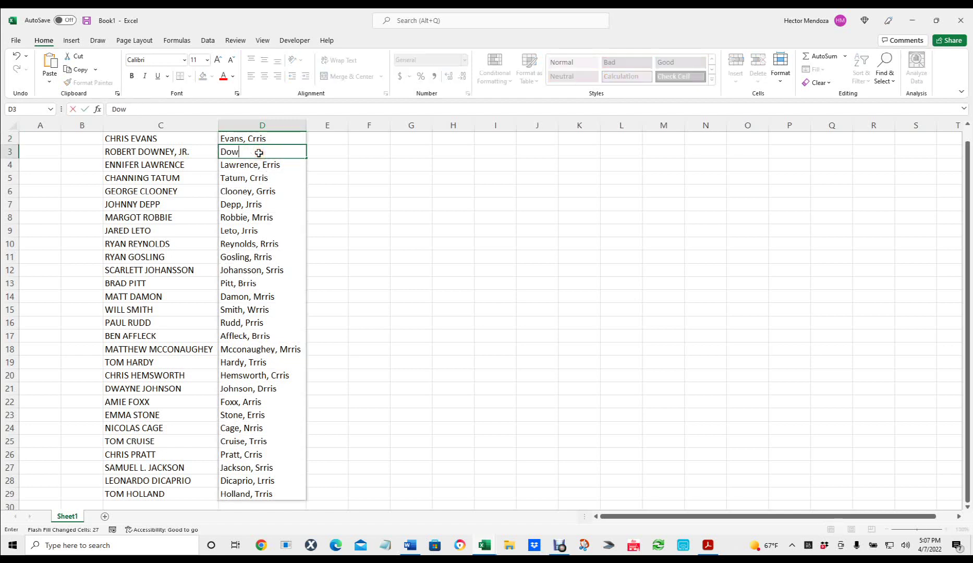
text(ner)
key(BackSpace)
key(BackSpace)
key(BackSpace)
key(BackSpace)
key(BackSpace)
key(BackSpace)
text(Rober)
key(BackSpace)
key(BackSpace)
key(BackSpace)
key(BackSpace)
key(BackSpace)
text(Downey, Robert Jr.)
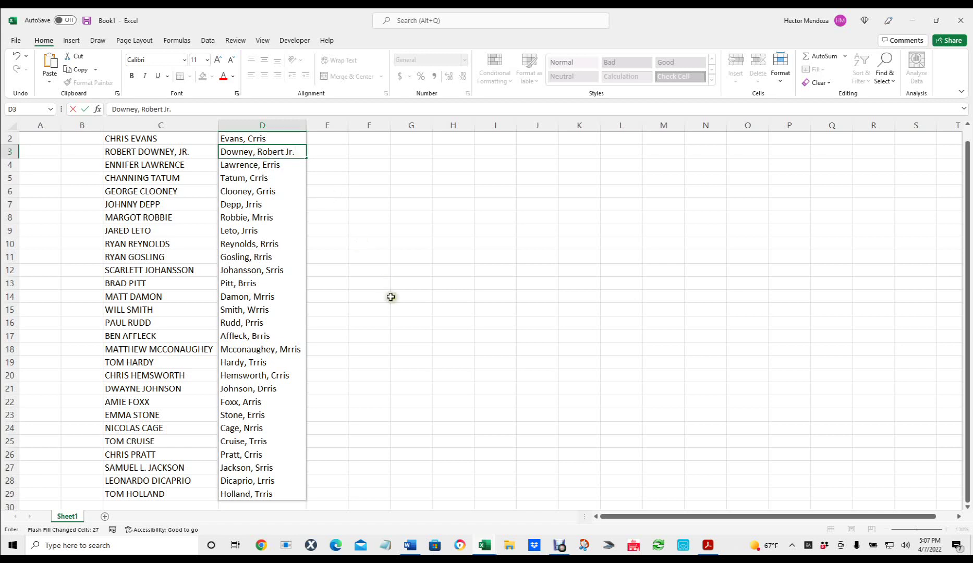
click(388, 300)
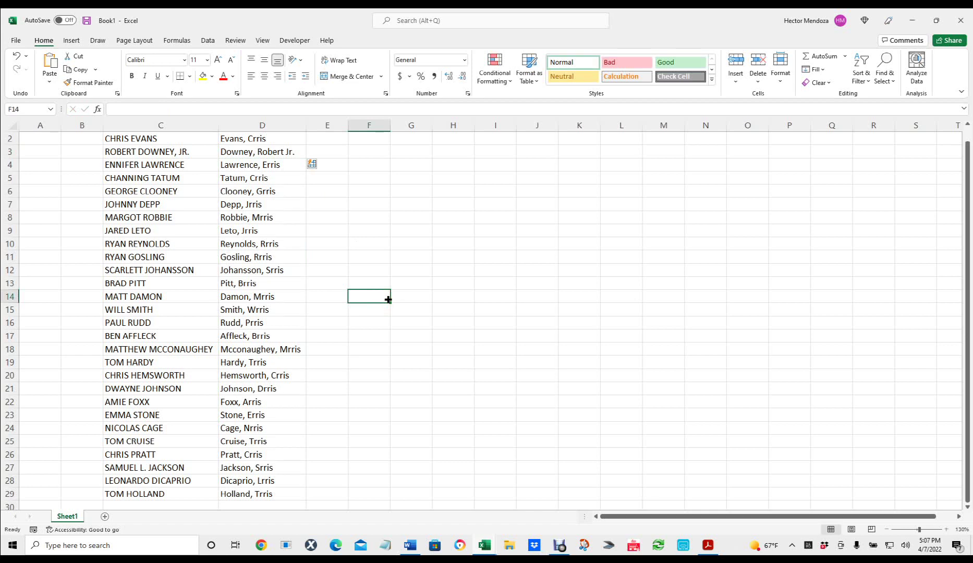
scroll(369, 304, down, 2)
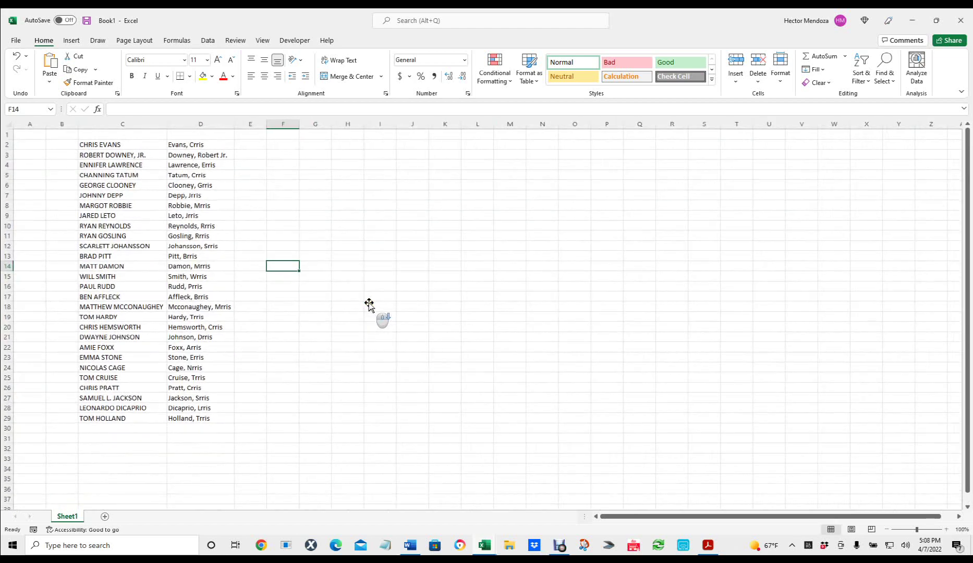
scroll(114, 326, up, 1)
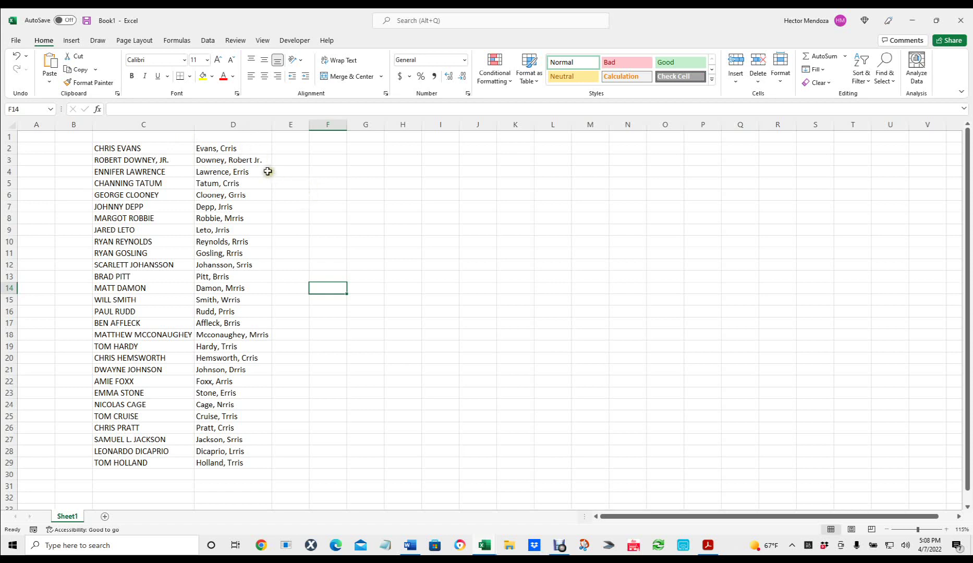
click(229, 147)
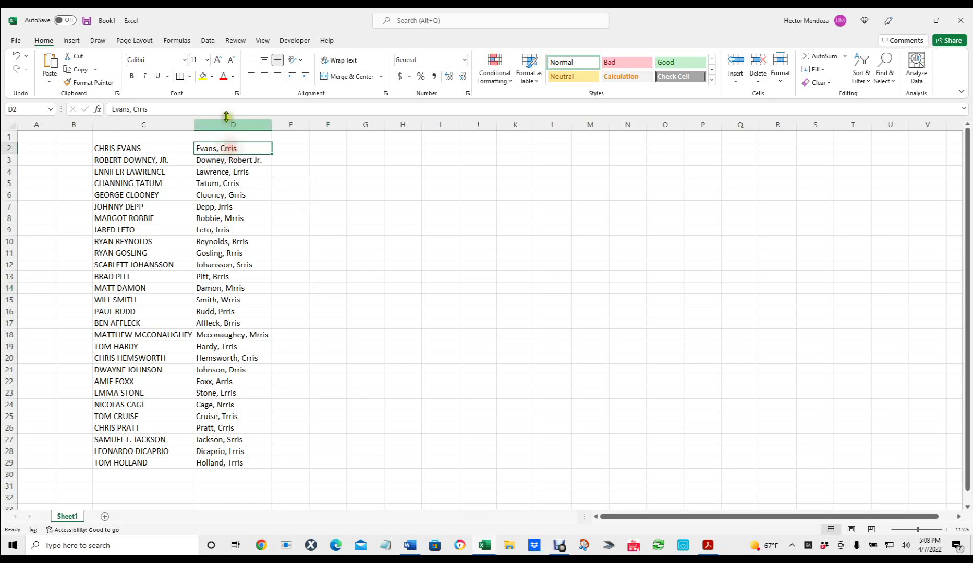
click(139, 108)
key(Delete)
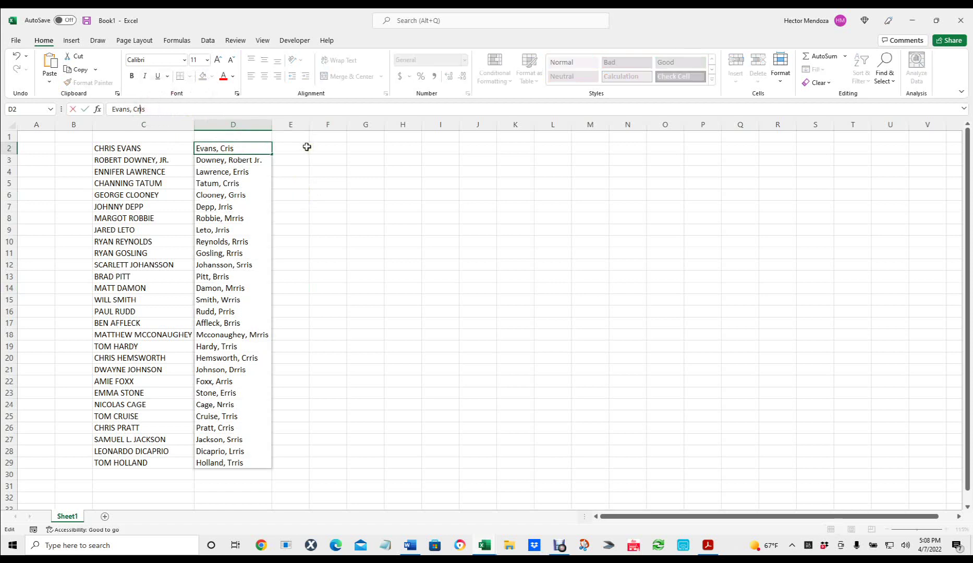
click(362, 264)
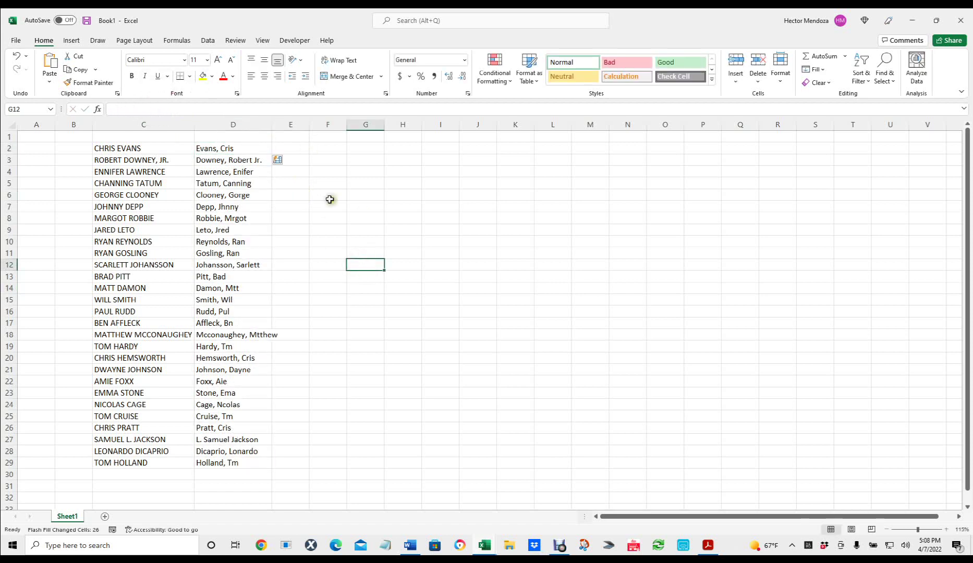
Correct D2 to 'Evans, Chris' so Flash Fill refills column D's first names.
click(232, 148)
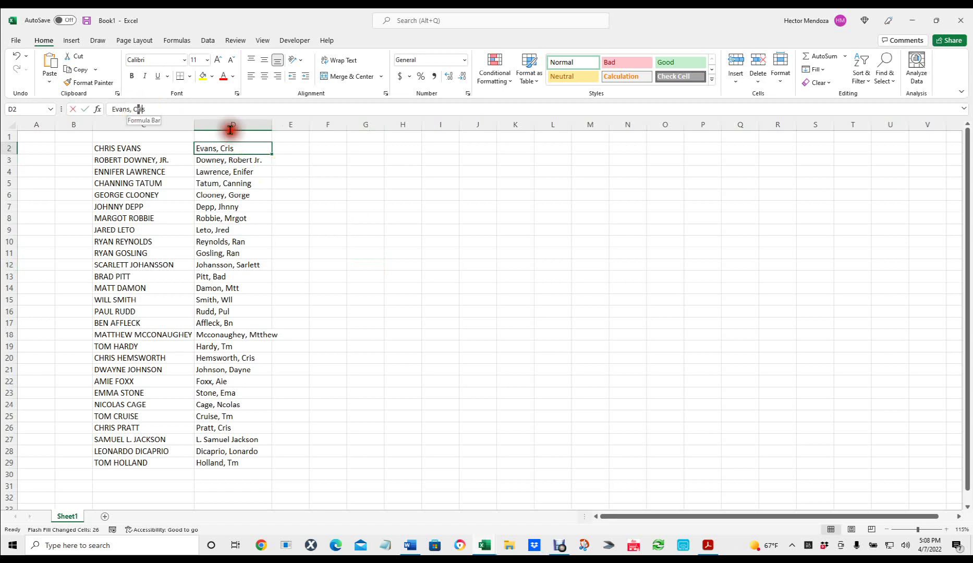
drag(136, 109, 141, 108)
text(hr)
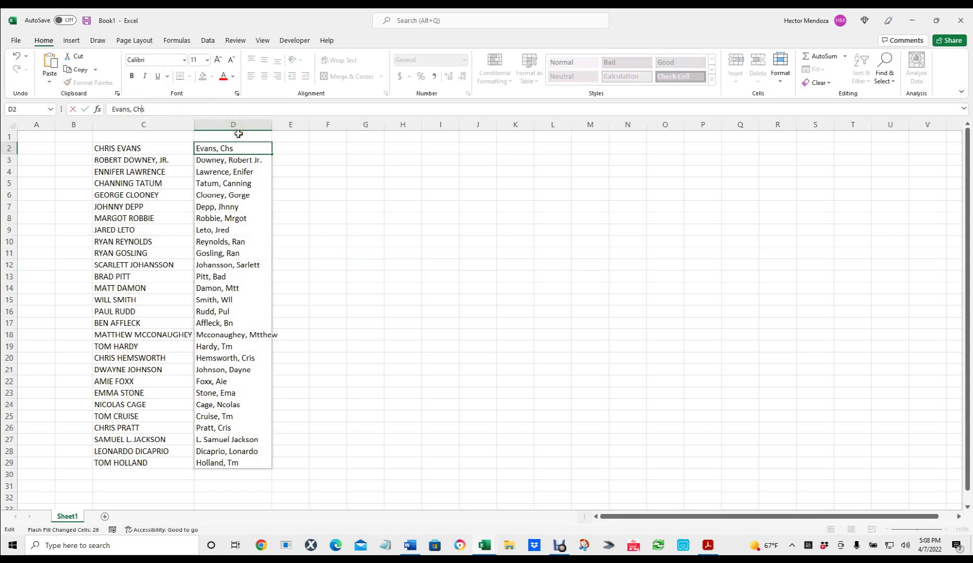
text(i)
key(Return)
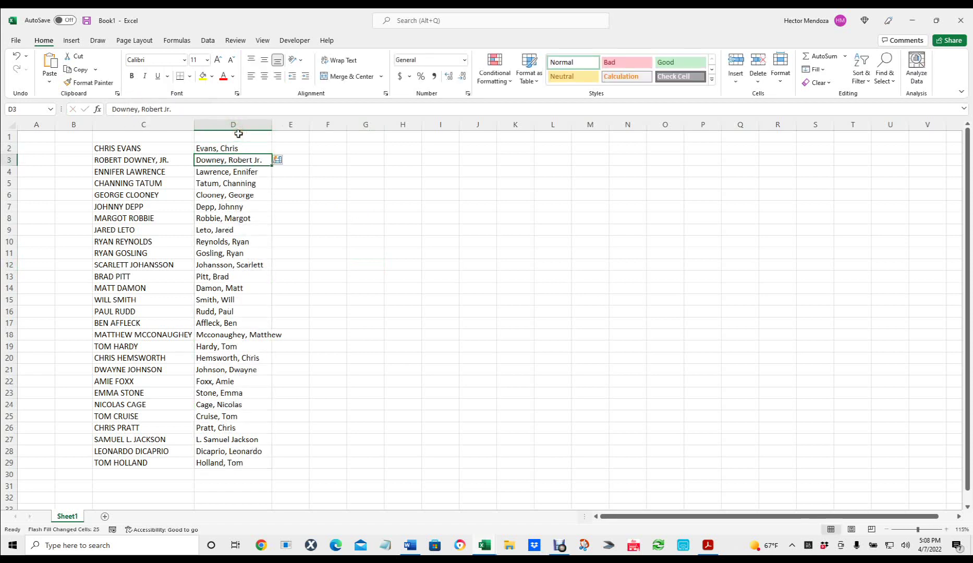
click(414, 295)
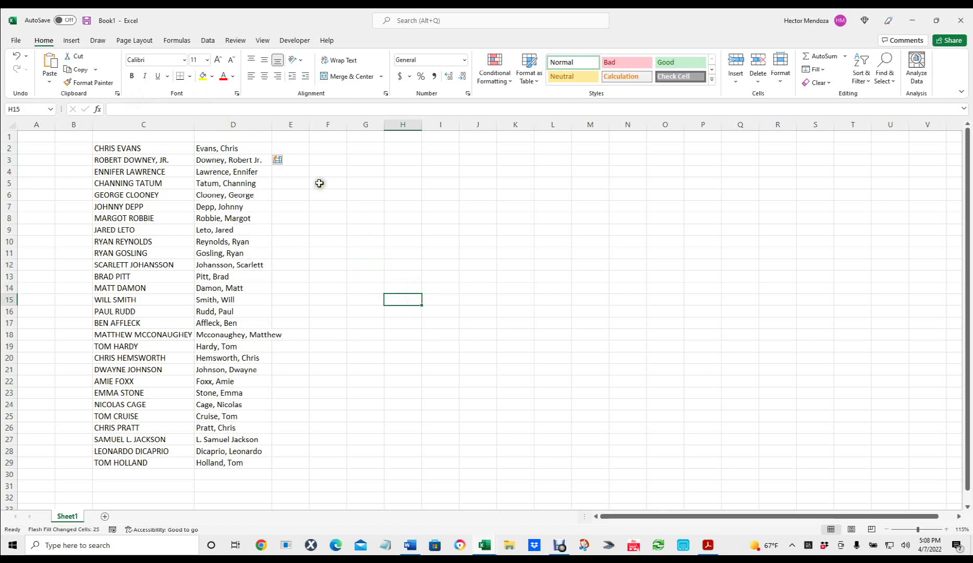
Copy the Last, First names from D2:D29 into column G and autofit it.
drag(217, 149, 241, 463)
key(ctrl+c)
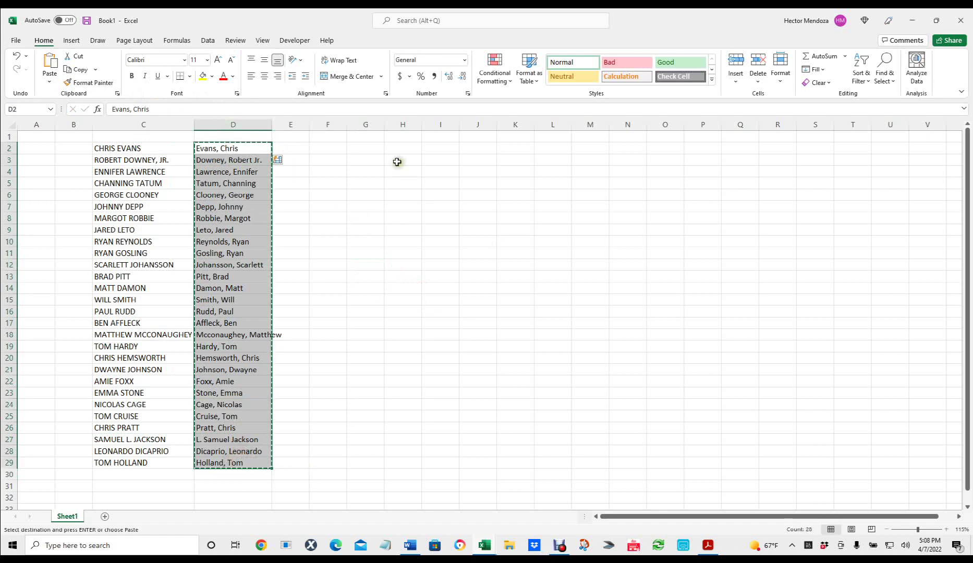
click(369, 148)
key(ctrl+v)
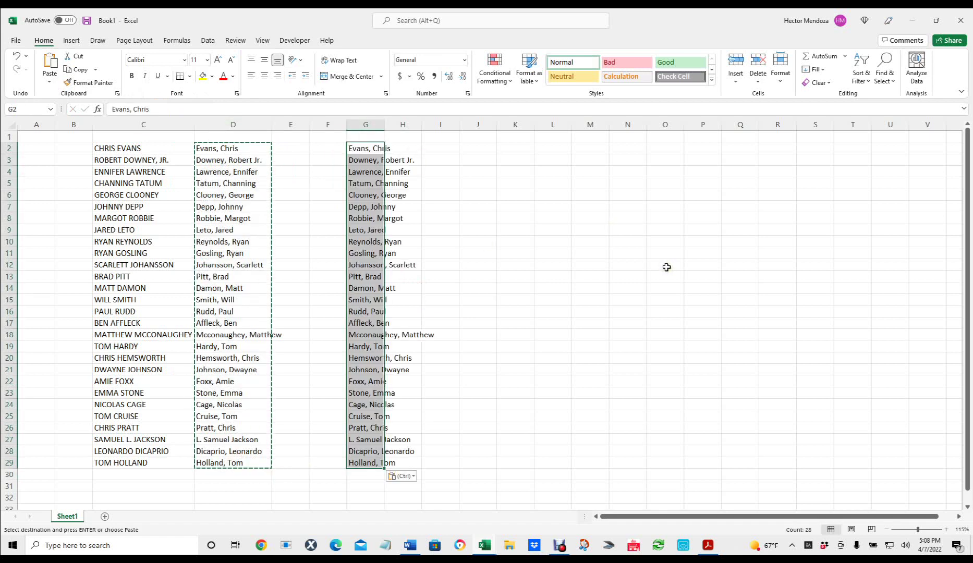
double_click(384, 124)
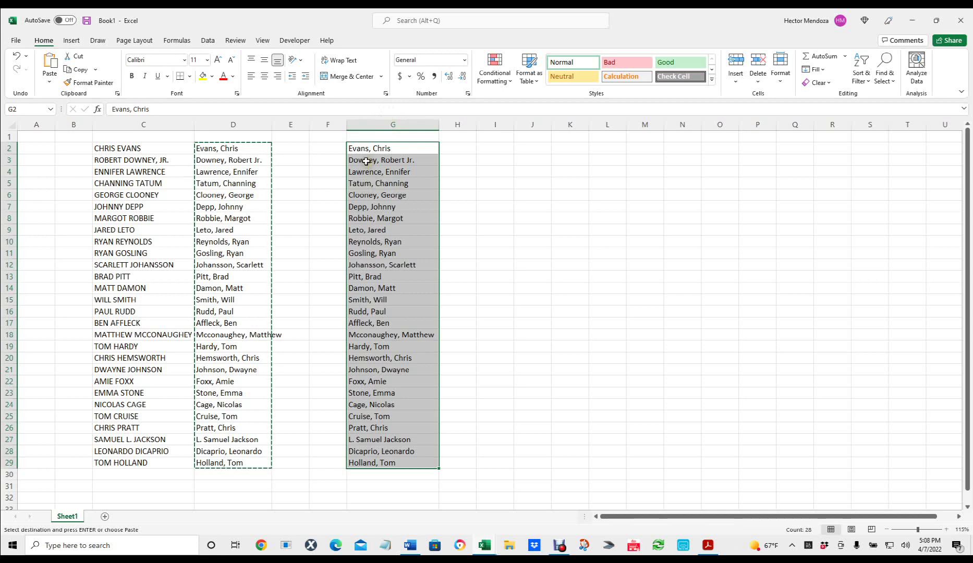
click(461, 149)
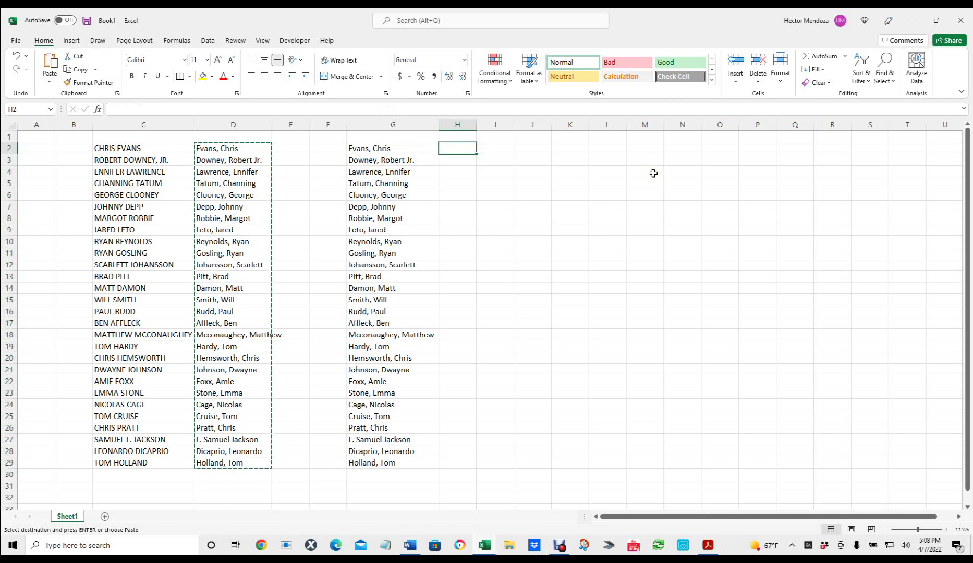
Enter 'Chris Evans' in H2, Flash Fill column H in First Last order, and autofit.
text(Chris)
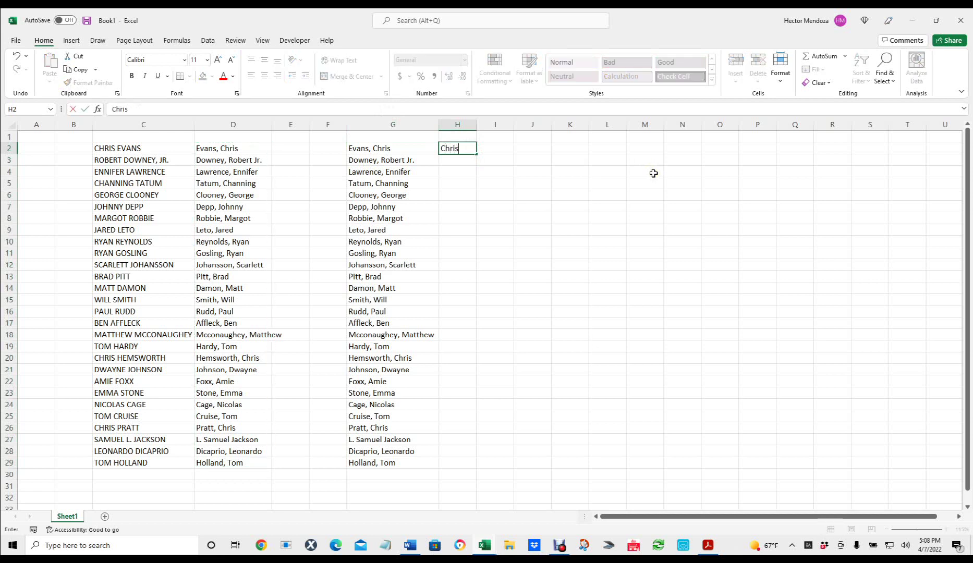
text( Evans)
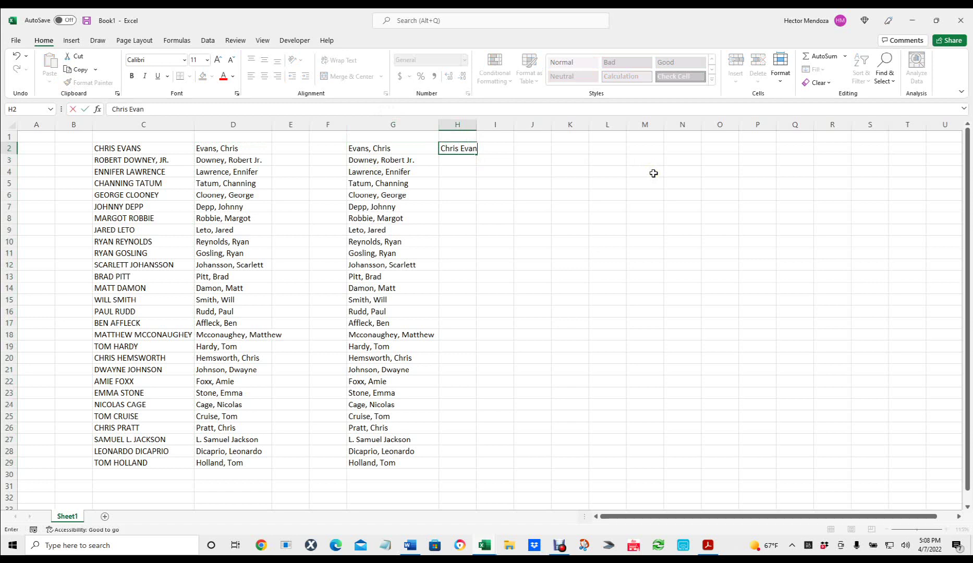
click(456, 150)
key(ctrl+Return)
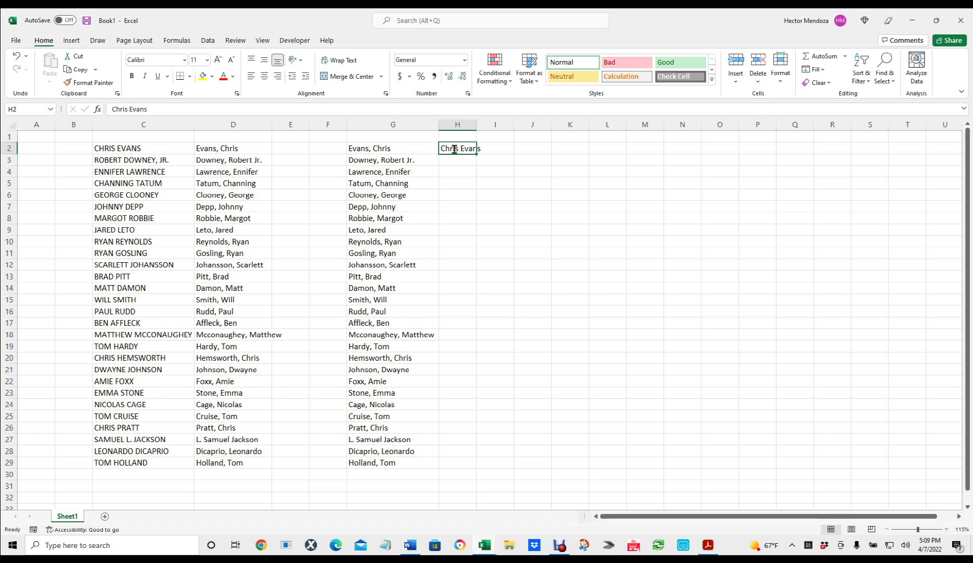
key(ctrl+e)
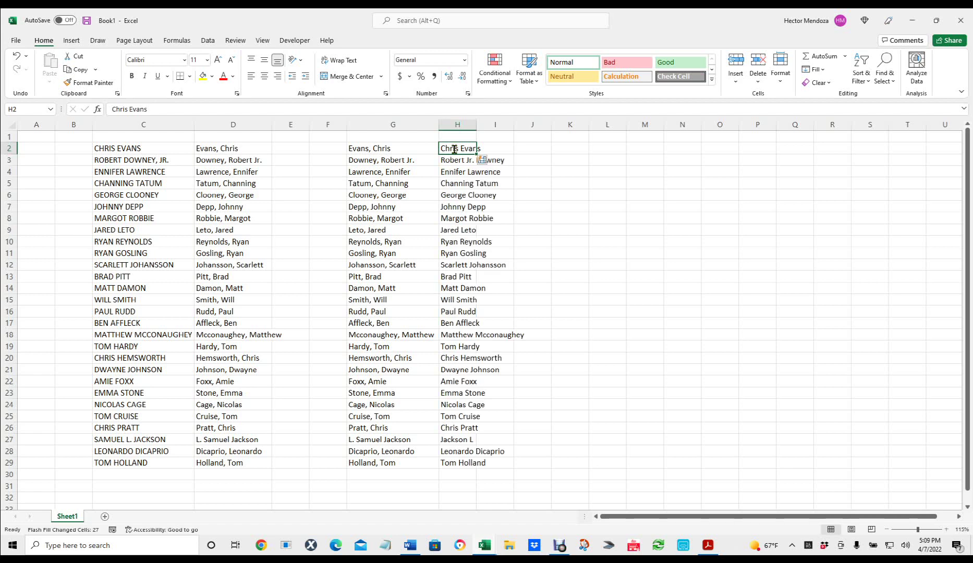
double_click(478, 122)
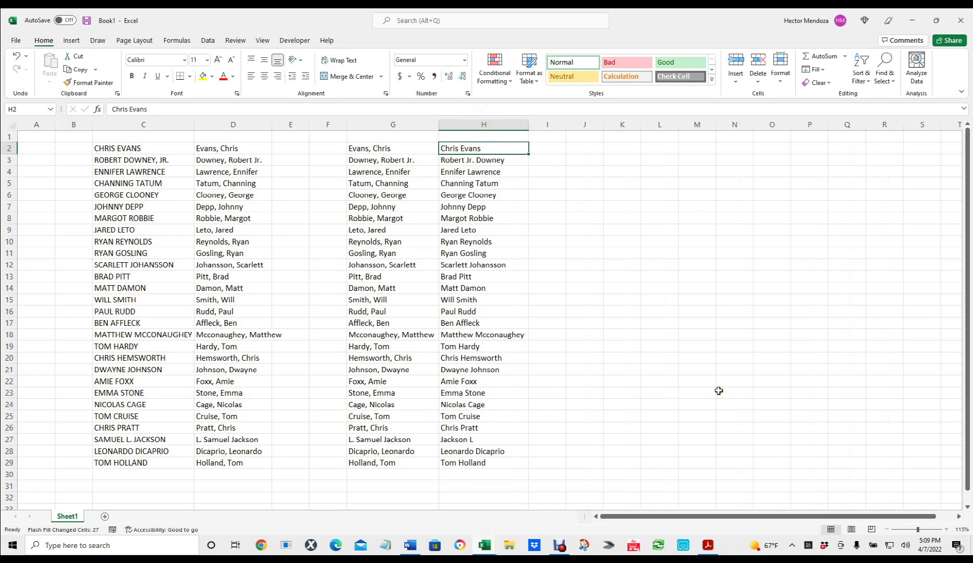
Switch to the name-conversion workbook and select E4's MID/SEARCH formula.
click(484, 545)
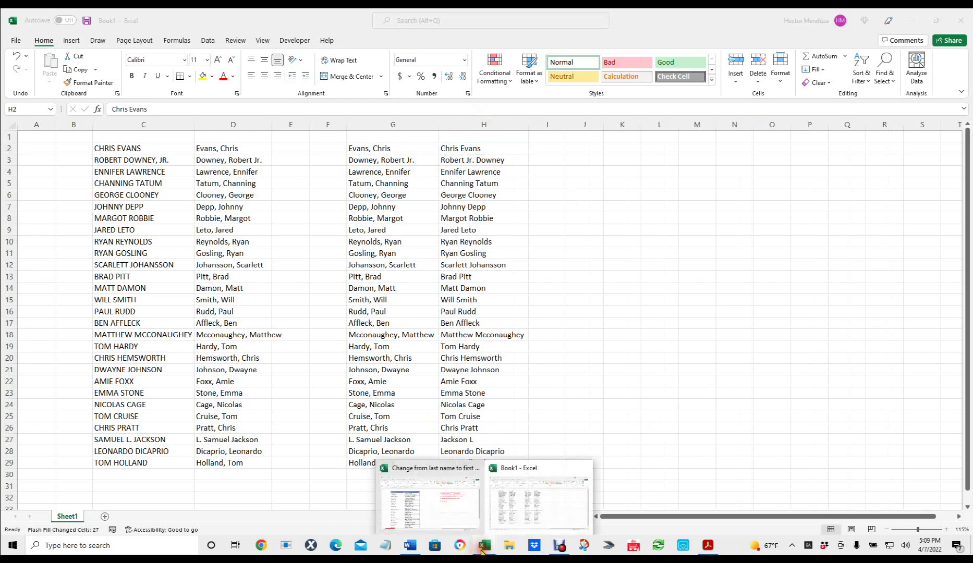
click(478, 513)
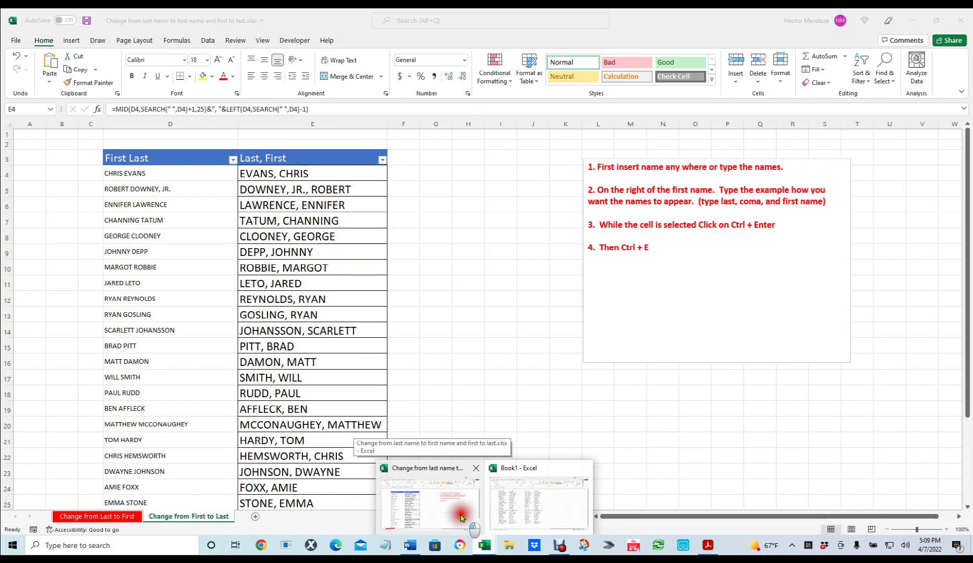
click(524, 261)
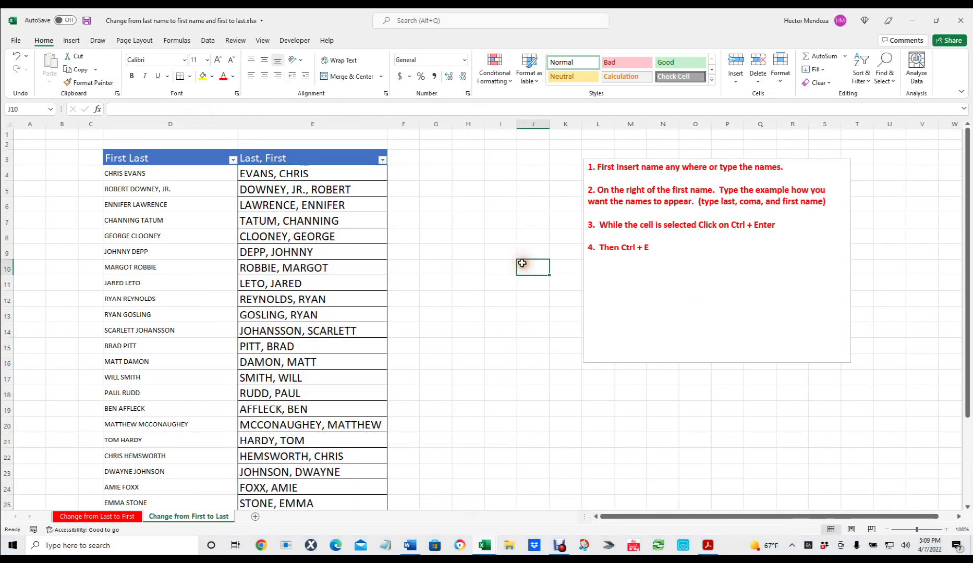
click(288, 176)
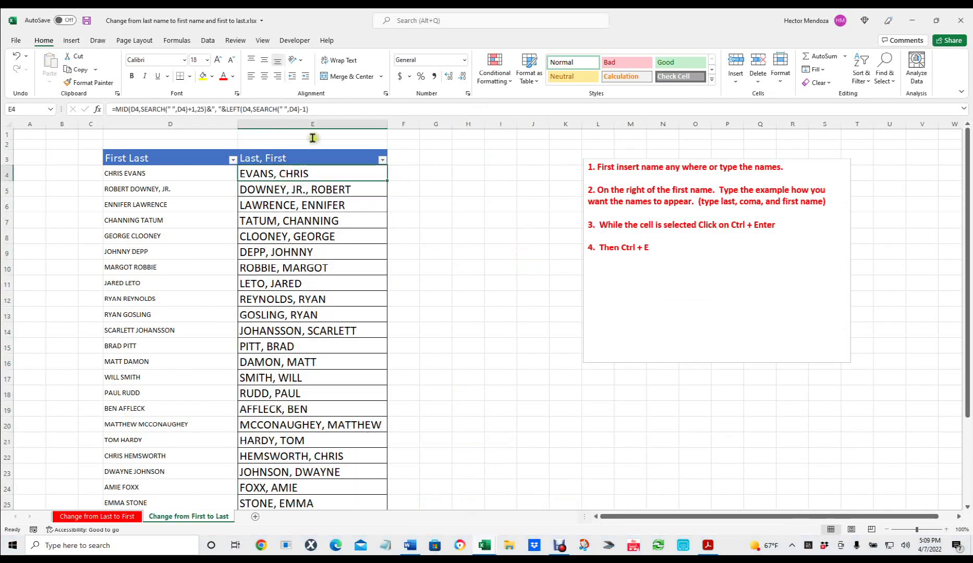
click(332, 107)
triple_click(332, 107)
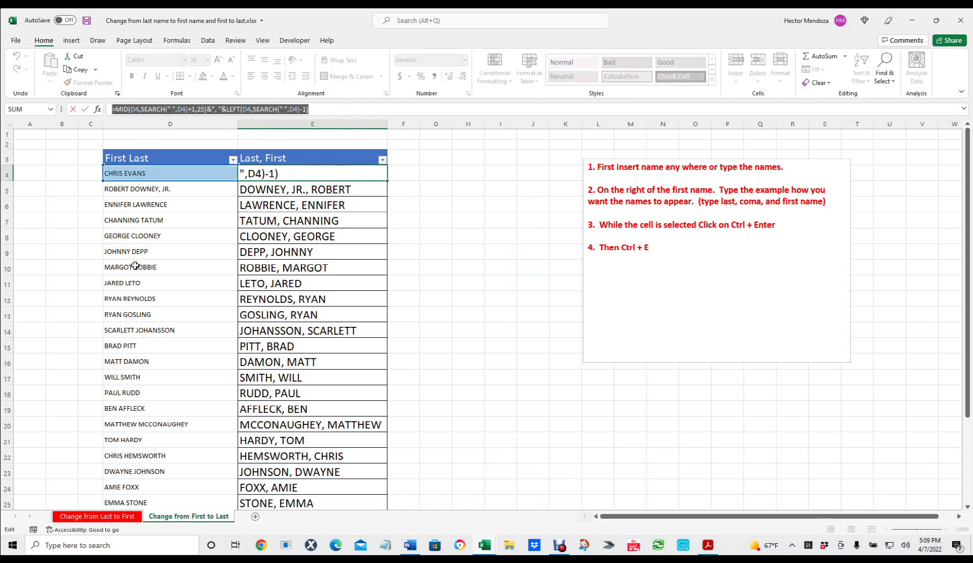
Reference cell C3 on the Change from Last to First sheet.
click(125, 517)
click(229, 173)
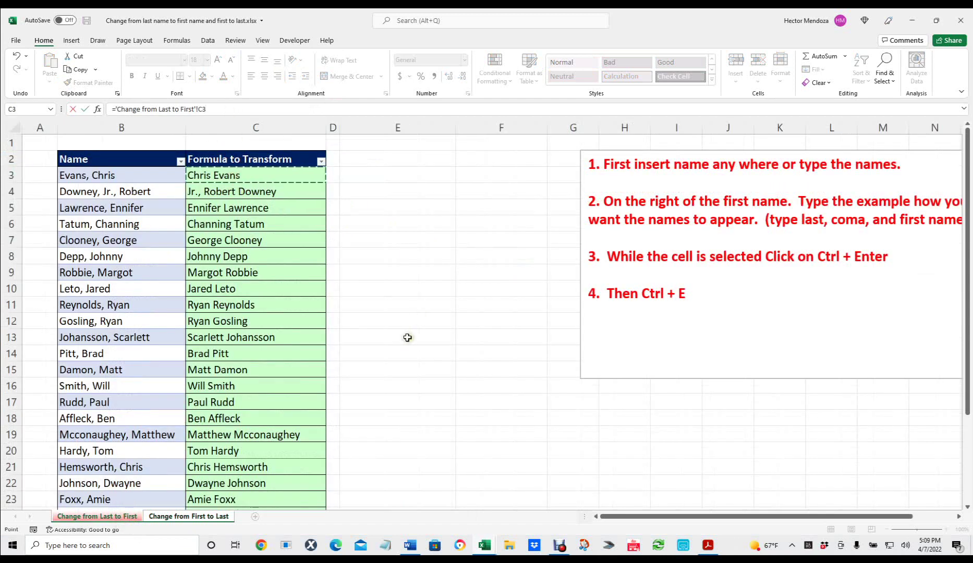
click(393, 346)
click(273, 175)
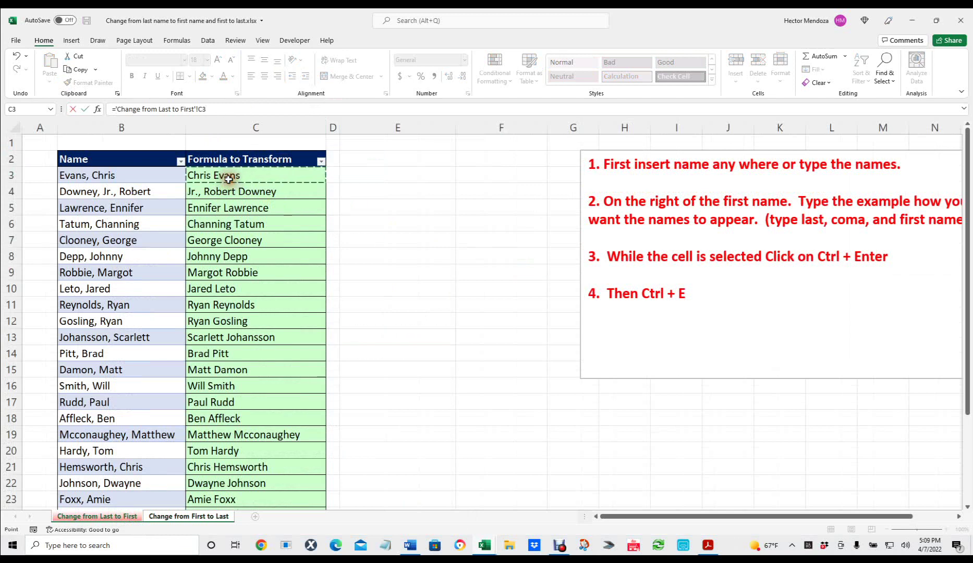